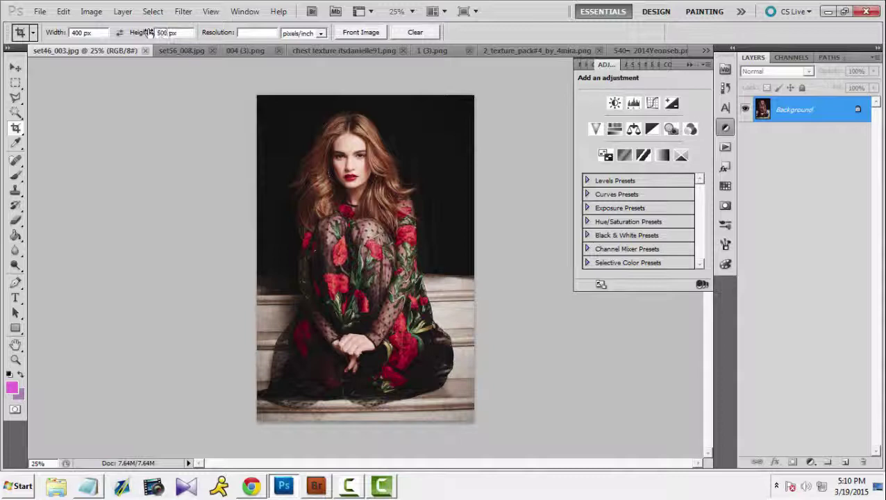
Crop the portrait to 400 x 500 px around the woman, cutting off her feet and the lower stairs.
drag(269, 108, 577, 378)
drag(452, 305, 451, 289)
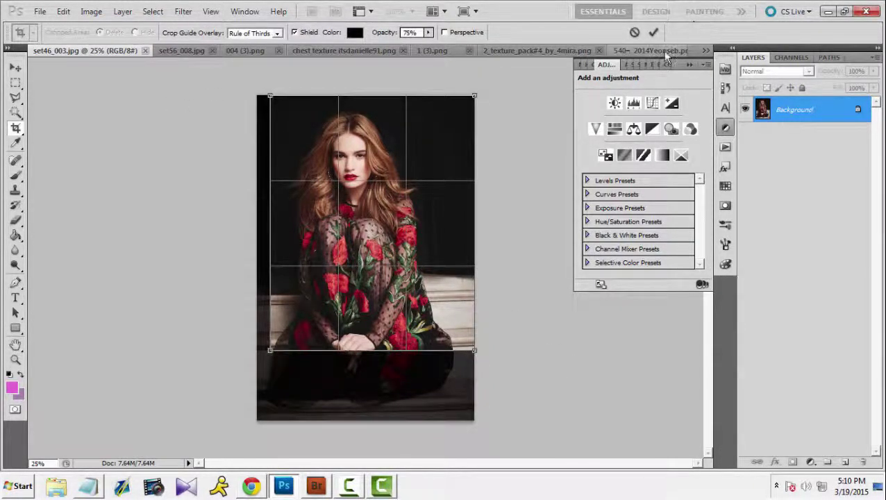
drag(476, 352, 460, 332)
drag(404, 293, 411, 293)
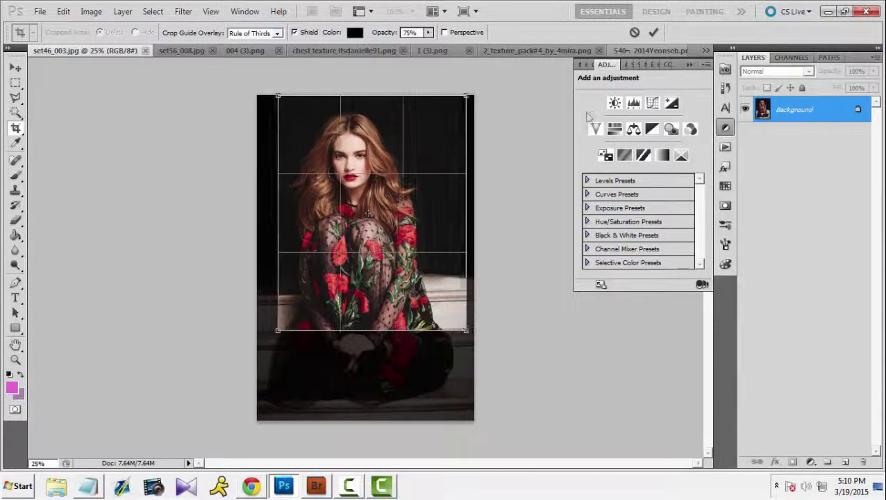
click(652, 33)
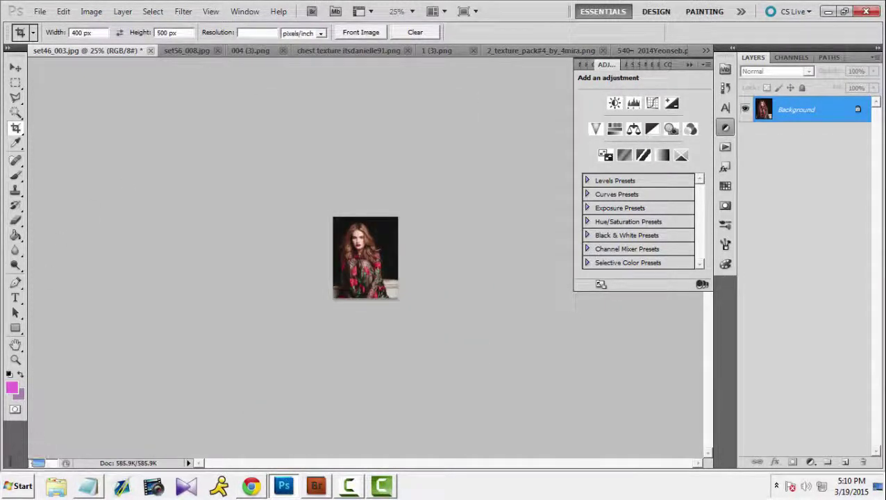
text(100)
key(Return)
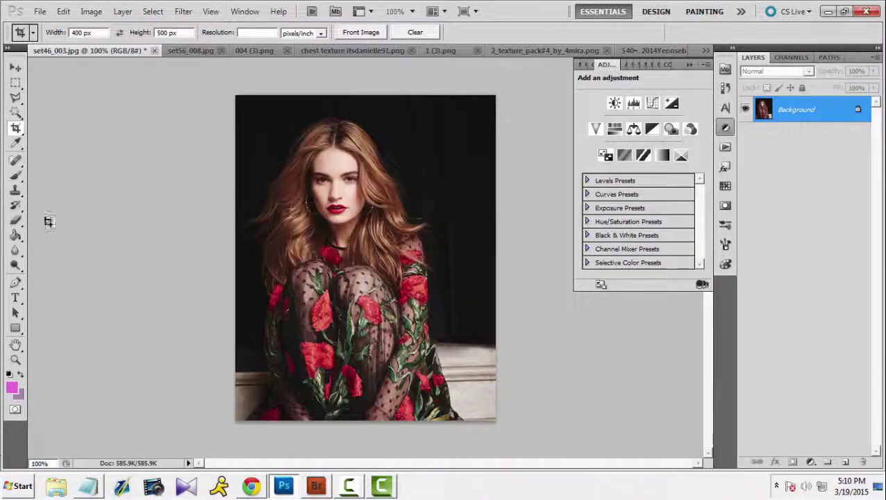
Copy the forest image 004 (3).png into the portrait document set46_003.jpg as a layer covering the whole canvas.
click(205, 51)
key(v)
click(263, 52)
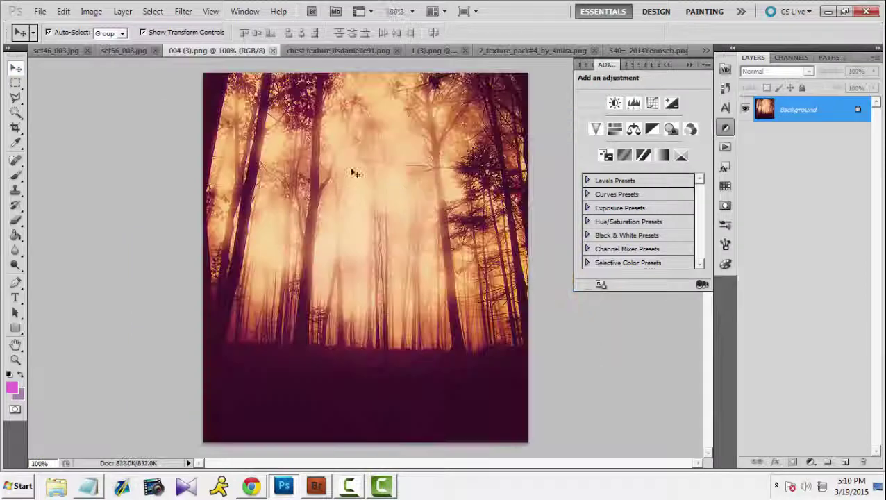
drag(57, 50, 281, 139)
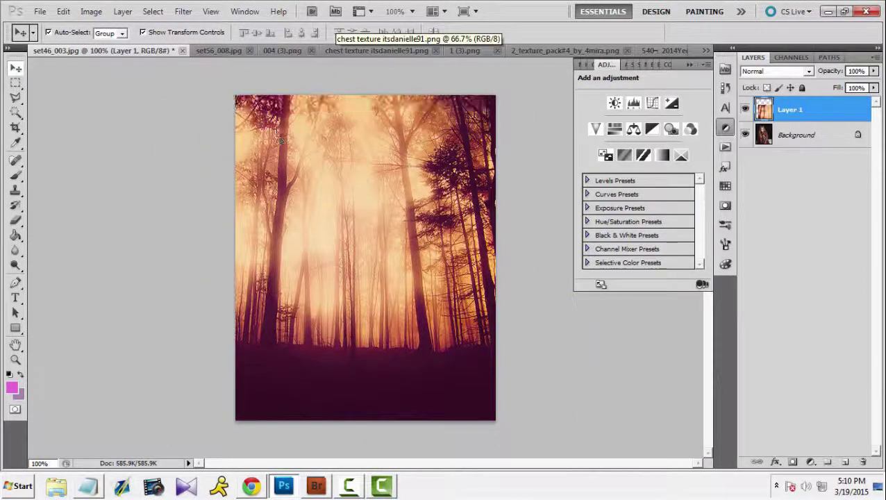
Try several blend modes on the forest layer and set it to Screen.
click(772, 71)
click(769, 281)
key(Up)
key(Up)
key(Up)
key(Up)
key(Up)
key(Up)
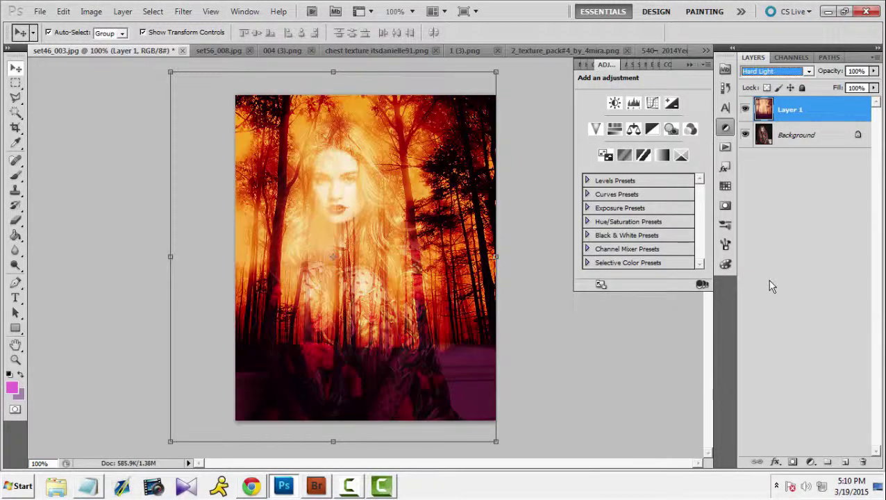
key(Up)
key(Up)
key(Up)
key(Up)
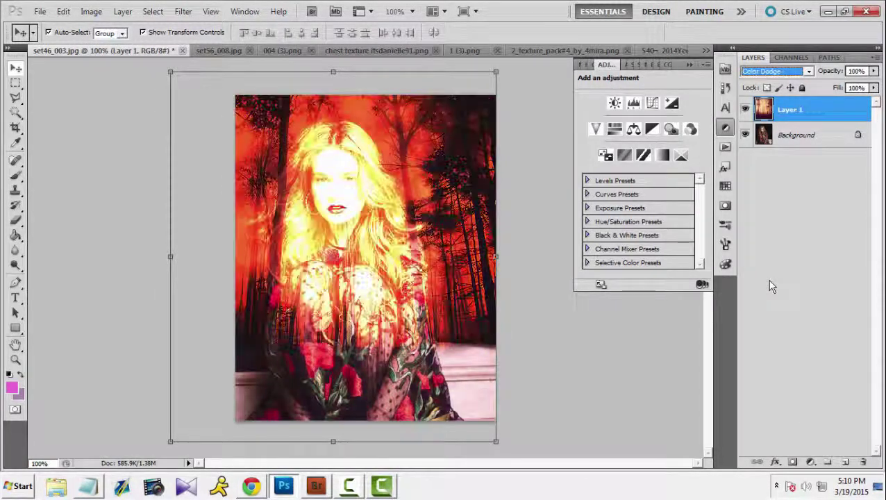
key(Up)
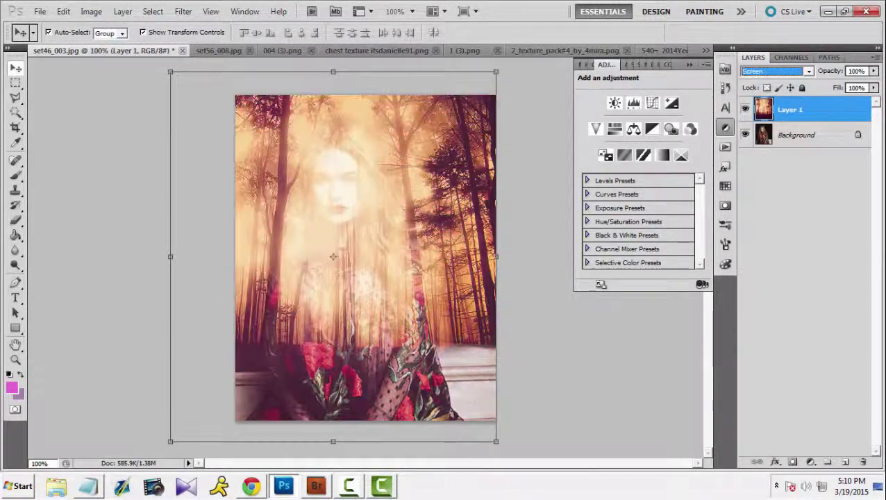
click(777, 72)
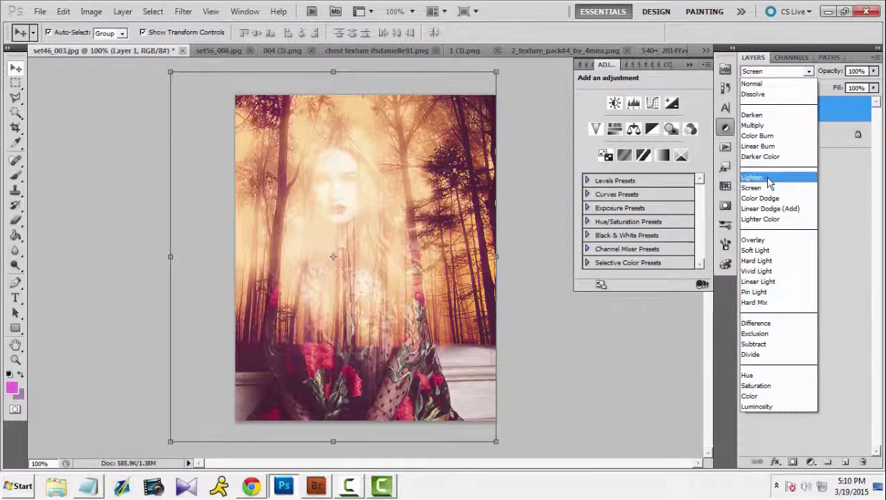
click(763, 178)
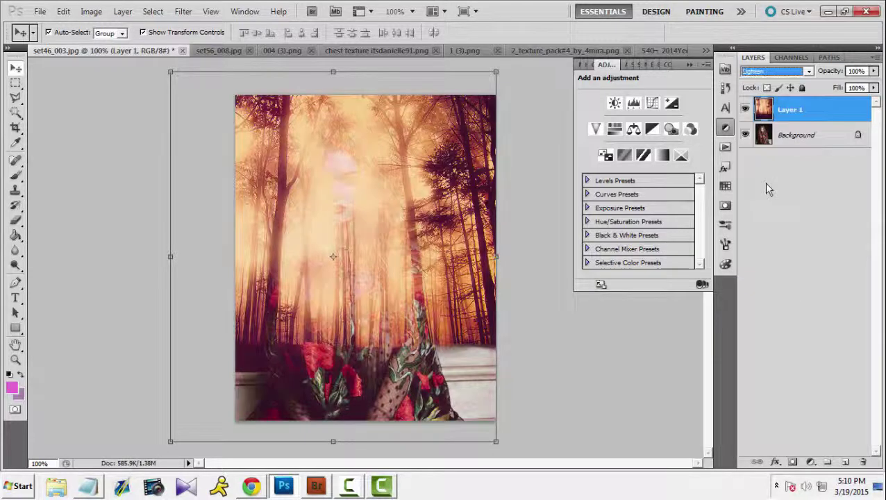
key(Down)
Erase the forest layer over the woman's face, hair and dress with a 50 px eraser at 100% opacity.
click(15, 220)
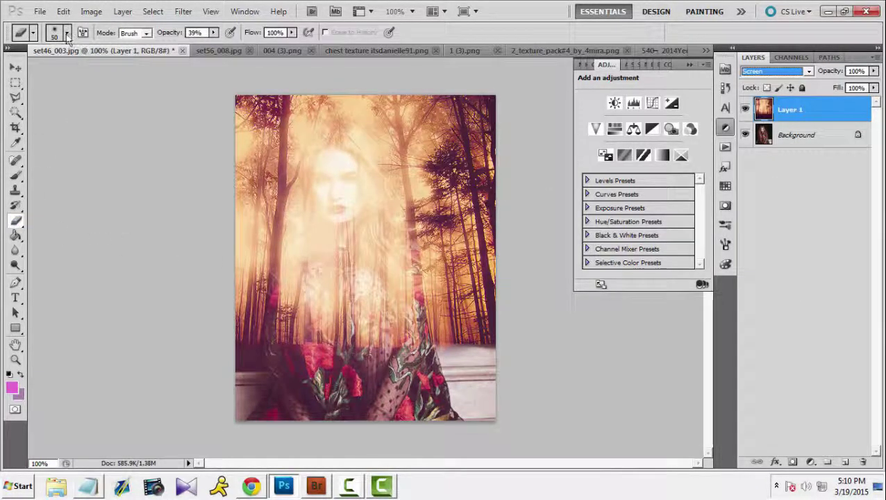
key(0)
mouse_move(374, 158)
mouse_down()
mouse_move(332, 160)
mouse_move(337, 220)
mouse_move(344, 164)
mouse_move(325, 158)
mouse_move(315, 186)
mouse_move(321, 262)
mouse_up()
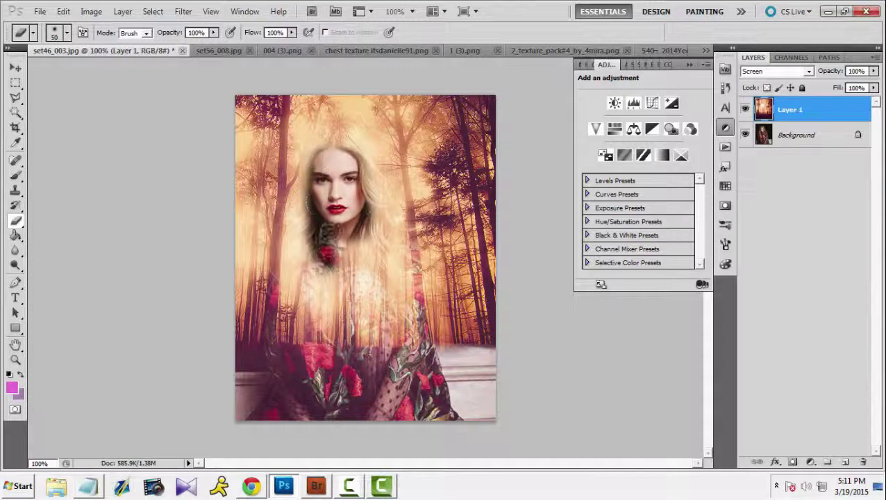
mouse_move(330, 230)
mouse_down()
mouse_move(331, 375)
mouse_move(354, 277)
mouse_up()
drag(346, 380, 364, 283)
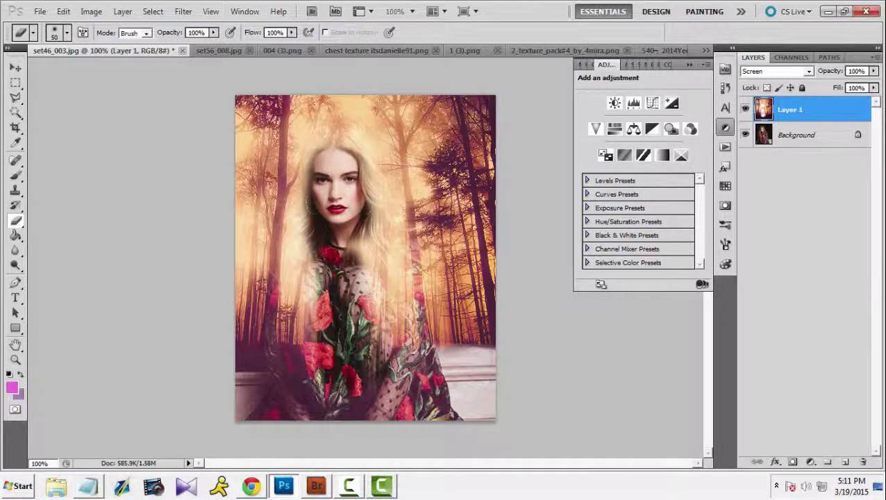
mouse_move(321, 249)
mouse_down()
mouse_move(378, 326)
mouse_move(368, 250)
mouse_move(389, 334)
mouse_move(401, 337)
mouse_move(360, 227)
mouse_up()
mouse_move(329, 331)
mouse_down()
mouse_move(306, 264)
mouse_move(304, 375)
mouse_move(291, 243)
mouse_move(292, 362)
mouse_move(283, 315)
mouse_move(292, 381)
mouse_move(280, 375)
mouse_move(270, 402)
mouse_move(342, 379)
mouse_move(365, 404)
mouse_move(427, 393)
mouse_move(419, 351)
mouse_move(431, 386)
mouse_up()
click(745, 108)
click(745, 109)
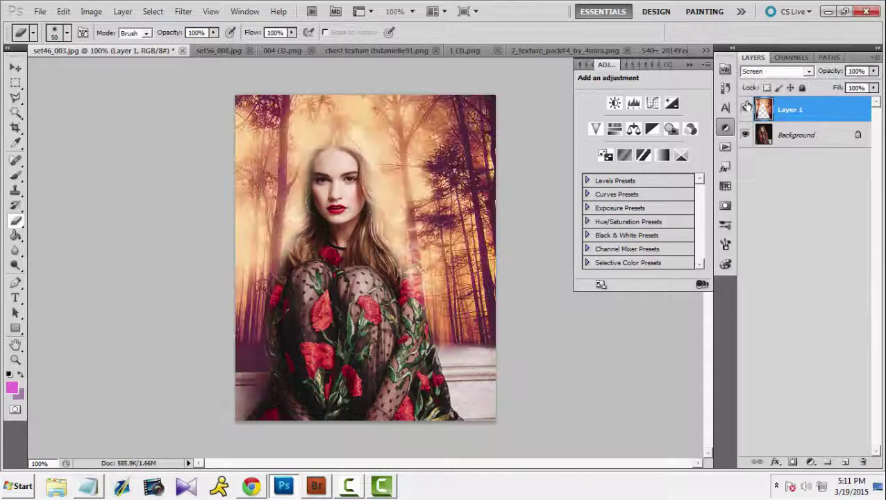
click(744, 108)
click(744, 109)
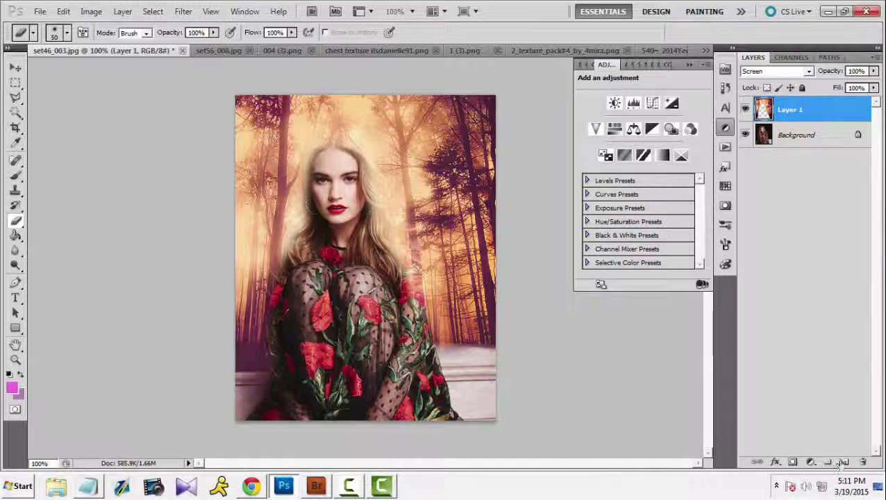
Add a layer mask to the forest layer and make black the foreground colour.
click(792, 462)
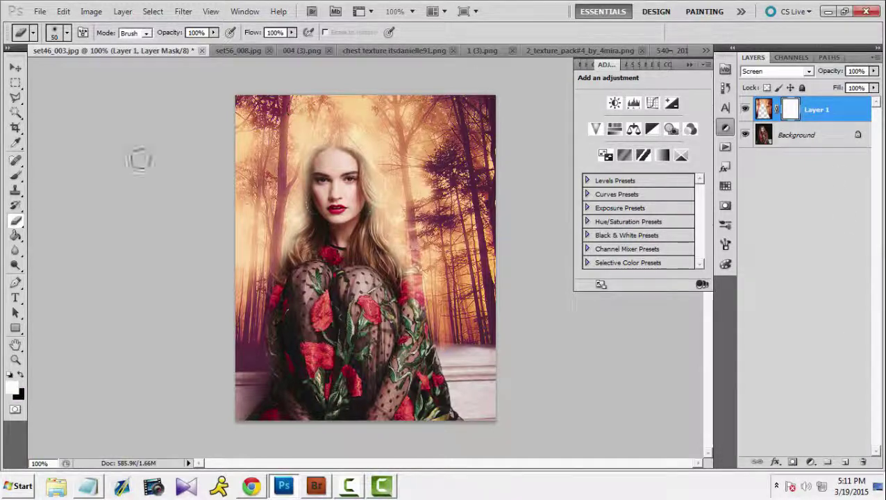
click(21, 375)
click(15, 189)
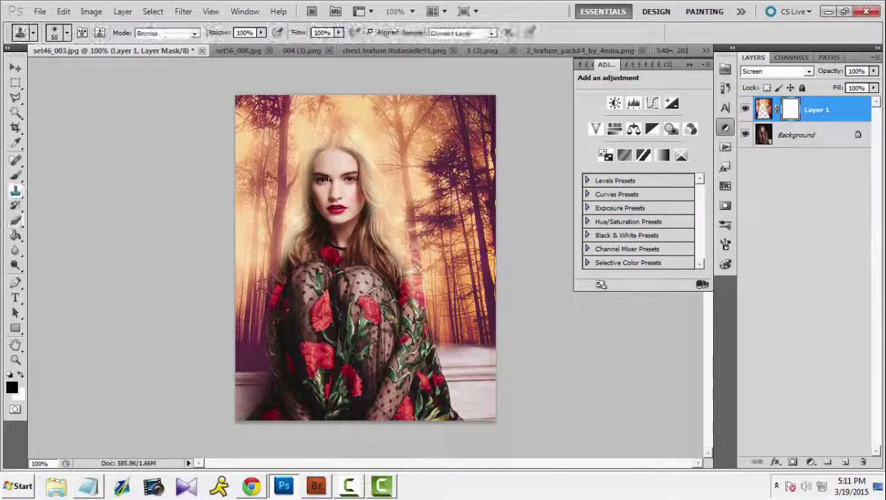
click(320, 150)
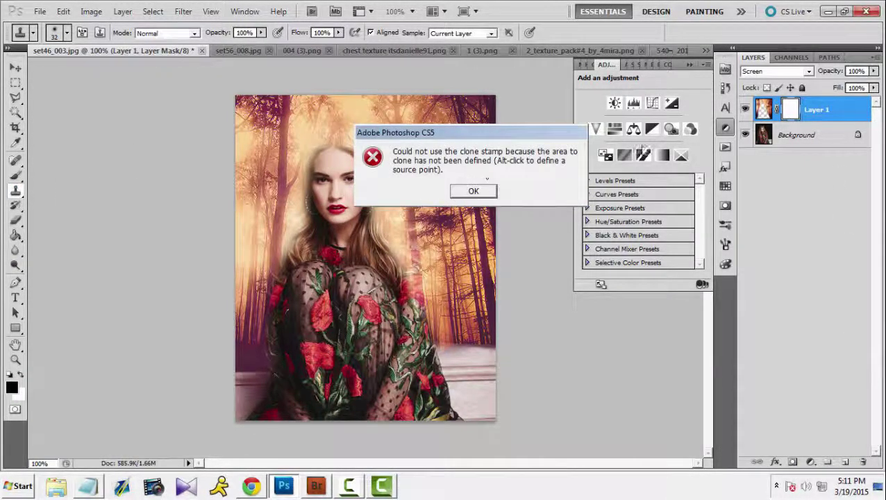
click(472, 191)
Set up the Brush tool with a soft round tip at 47 px and 0% hardness.
click(15, 175)
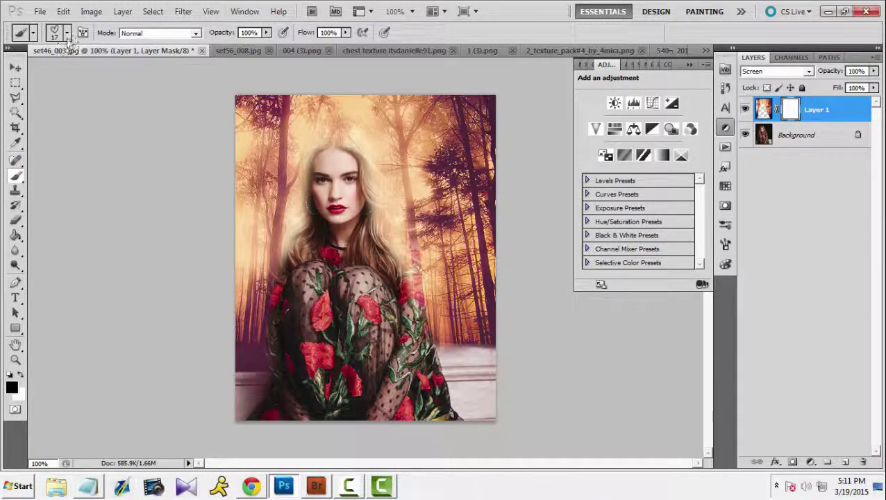
click(67, 33)
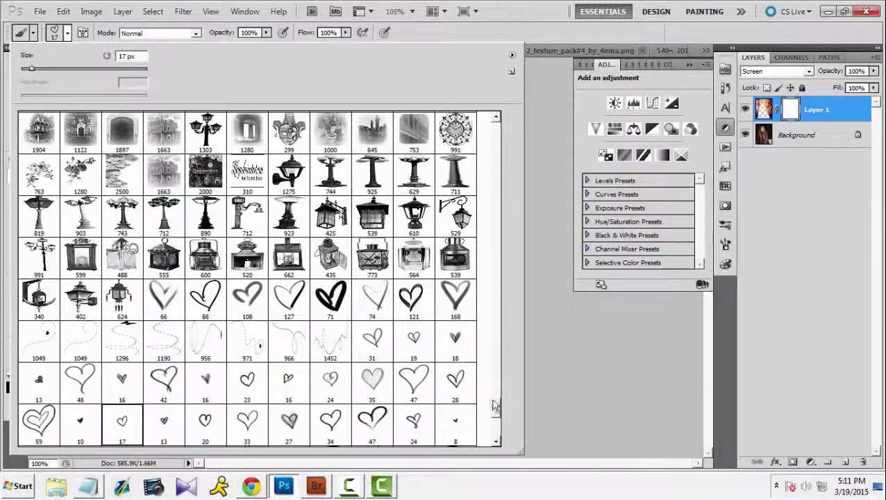
mouse_move(494, 406)
mouse_down()
mouse_move(524, 164)
mouse_move(515, 134)
mouse_up()
click(123, 131)
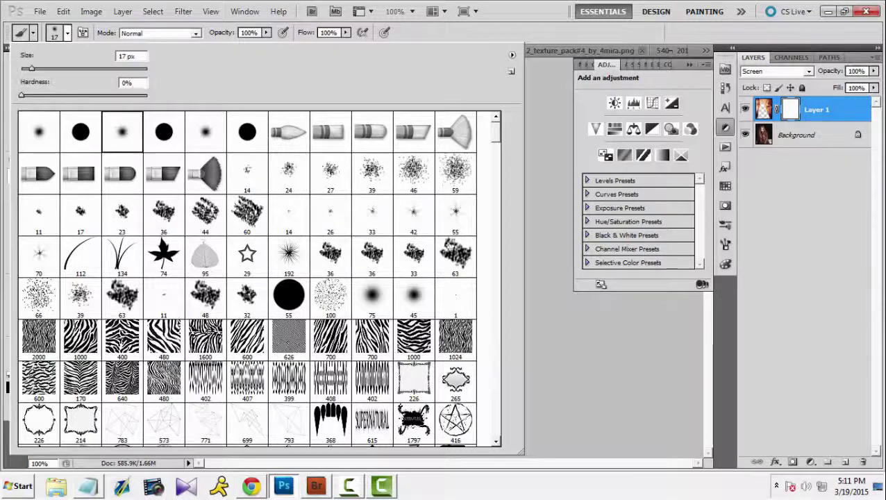
drag(41, 69, 50, 70)
Mask the forest off the hair left of the face, restoring the stray stroke over the trees with white.
mouse_move(337, 169)
mouse_down()
mouse_move(320, 142)
mouse_move(315, 154)
mouse_up()
mouse_move(306, 184)
mouse_down()
mouse_move(294, 257)
mouse_move(300, 206)
mouse_move(243, 189)
mouse_up()
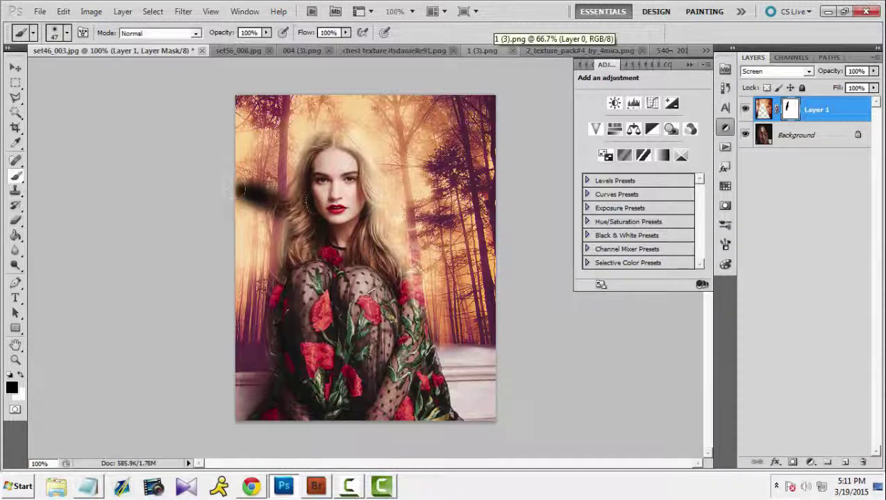
click(20, 375)
mouse_move(228, 168)
mouse_down()
mouse_move(231, 198)
mouse_move(275, 206)
mouse_move(290, 150)
mouse_up()
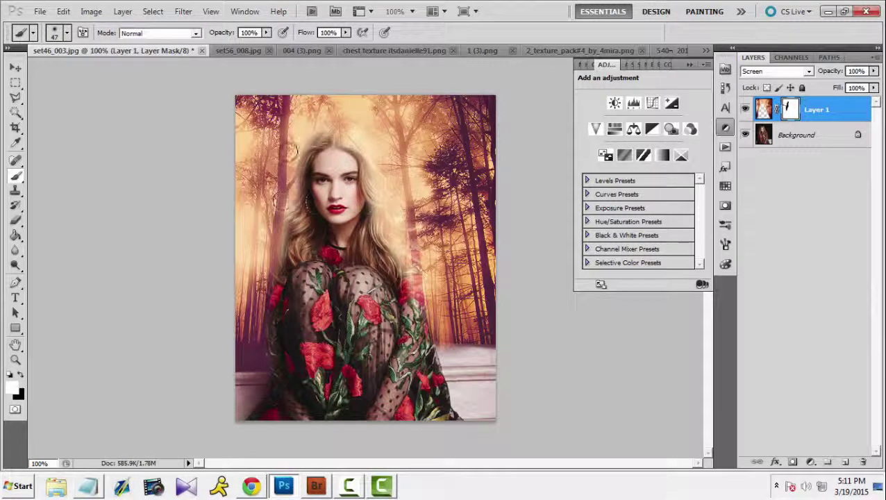
Paint black on the mask over the crown and the hair right of the face to hide the forest there.
click(21, 376)
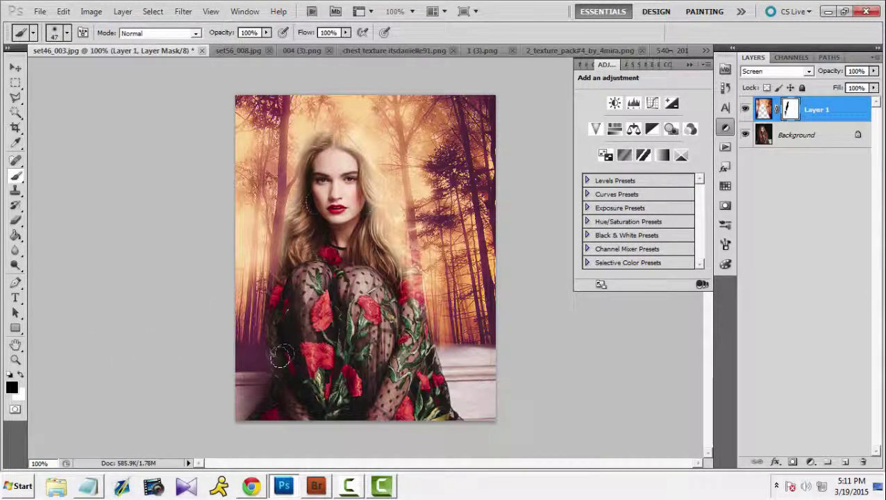
mouse_move(377, 249)
mouse_down()
mouse_move(366, 164)
mouse_move(356, 165)
mouse_move(328, 133)
mouse_move(308, 161)
mouse_move(357, 138)
mouse_move(326, 149)
mouse_move(310, 200)
mouse_up()
drag(357, 146, 371, 191)
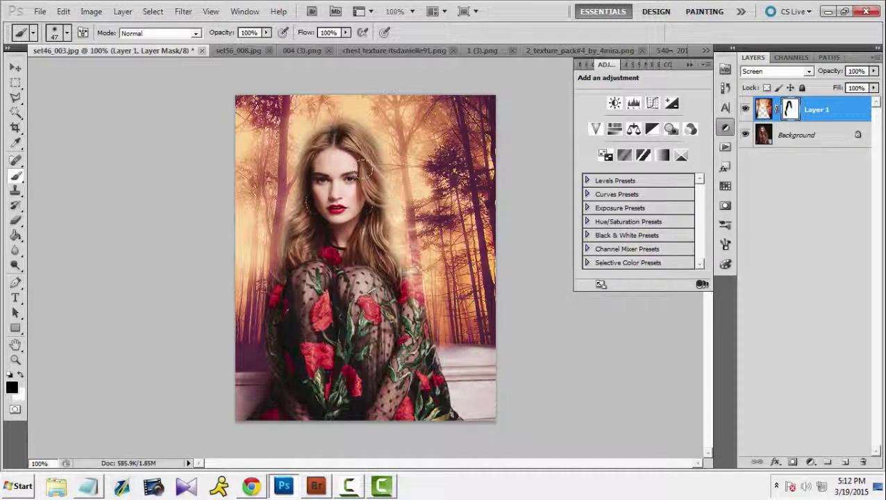
click(745, 109)
click(745, 109)
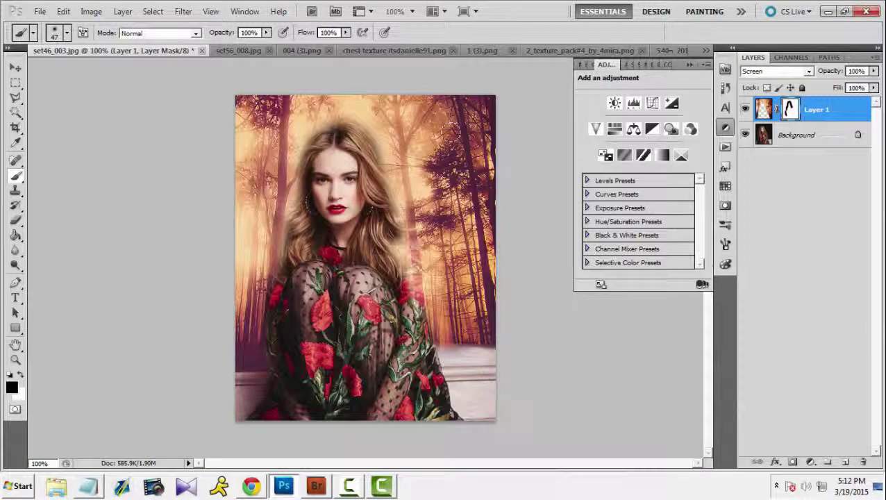
Mask the forest off the outer hair, shoulder and sleeve on the right, and touch up the left side of the figure.
drag(386, 164, 407, 318)
click(744, 109)
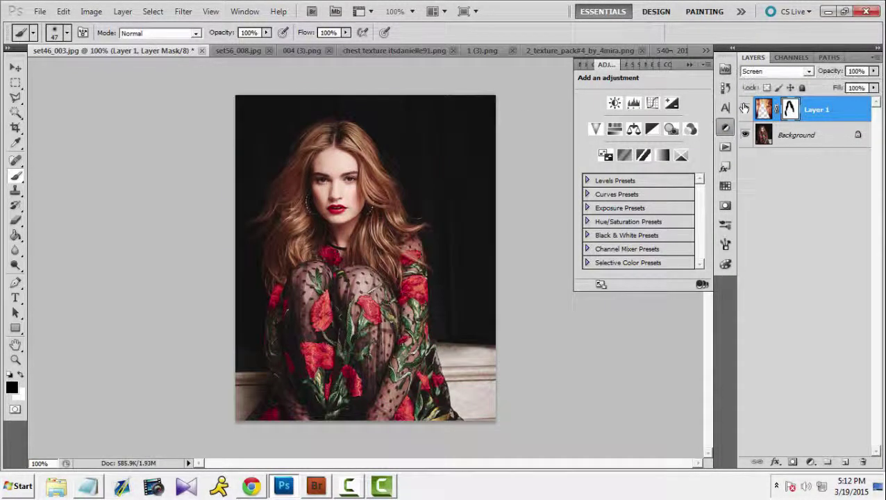
click(745, 109)
drag(417, 236, 414, 309)
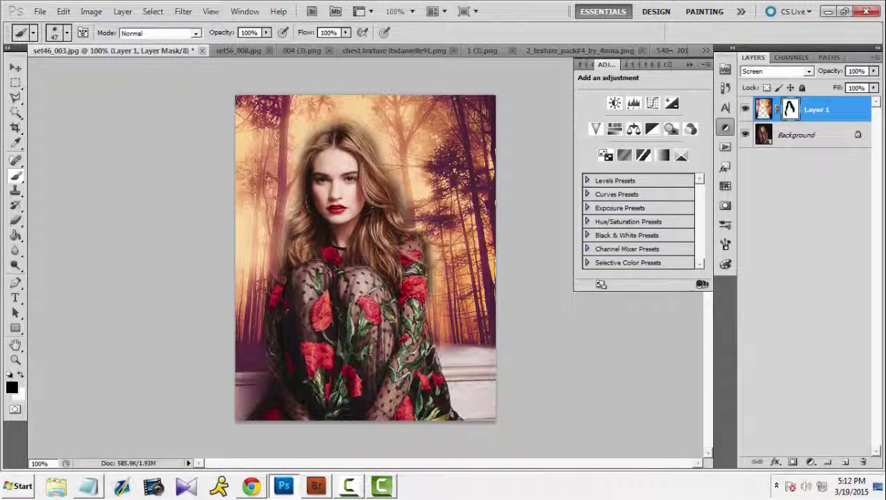
key(ctrl+z)
drag(416, 243, 420, 345)
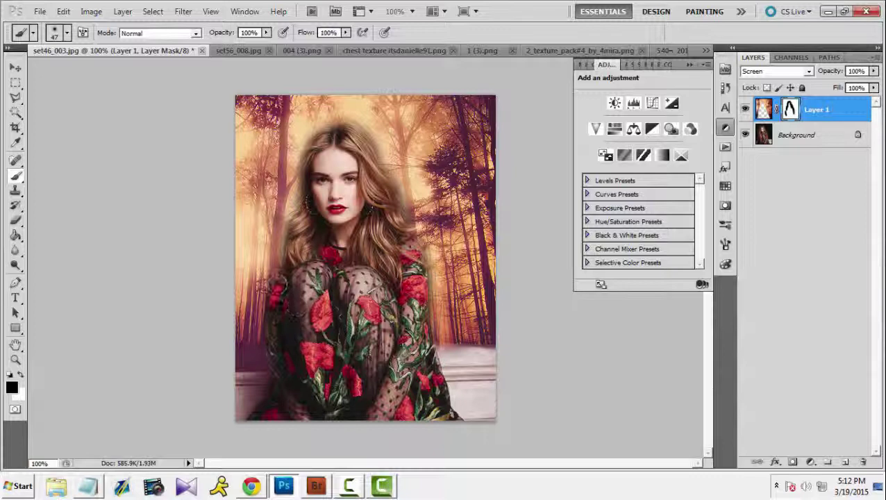
drag(278, 287, 282, 305)
mouse_move(303, 159)
mouse_down()
mouse_move(309, 201)
mouse_move(287, 253)
mouse_up()
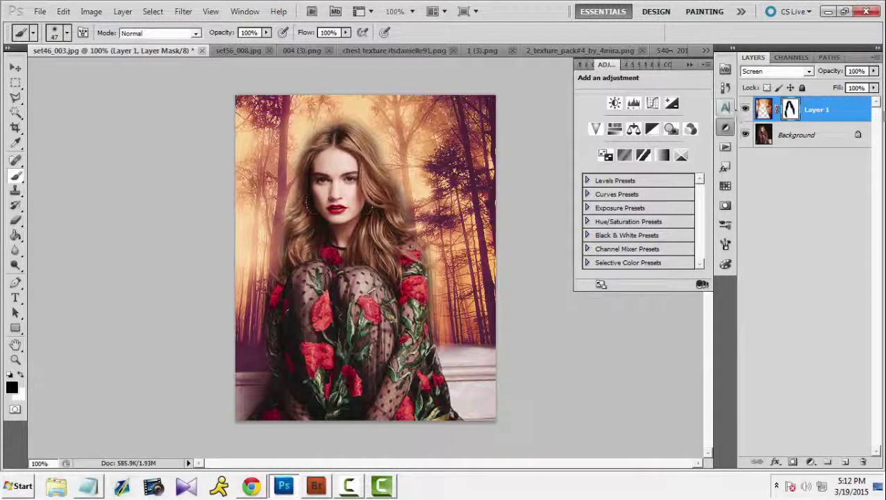
Set the forest layer's fill to 75% and touch up the mask over the hair above the forehead.
text(75)
key(Return)
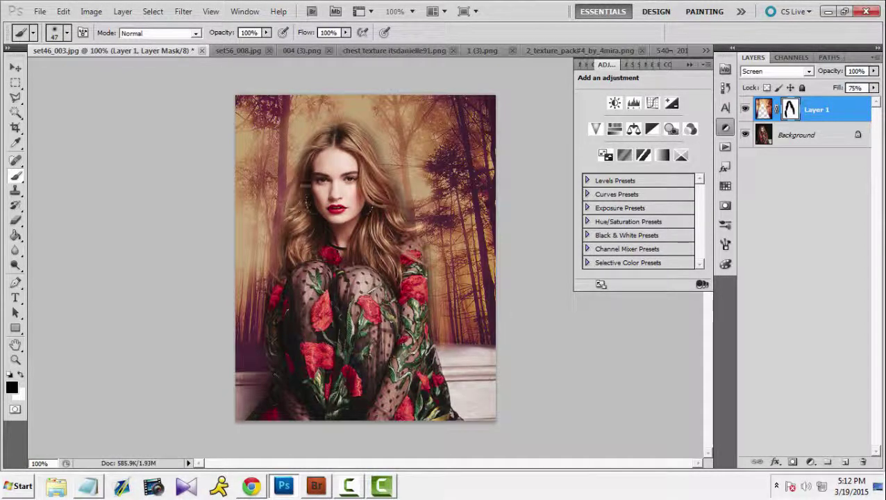
drag(312, 170, 326, 138)
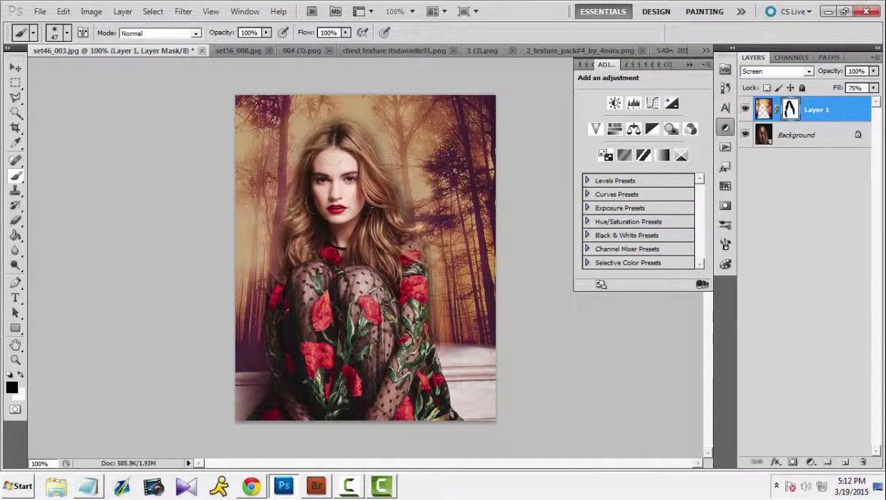
Look through the open texture documents and place 2_texture_pack#4_by_4mira.png over the portrait as a new layer.
click(16, 67)
click(234, 50)
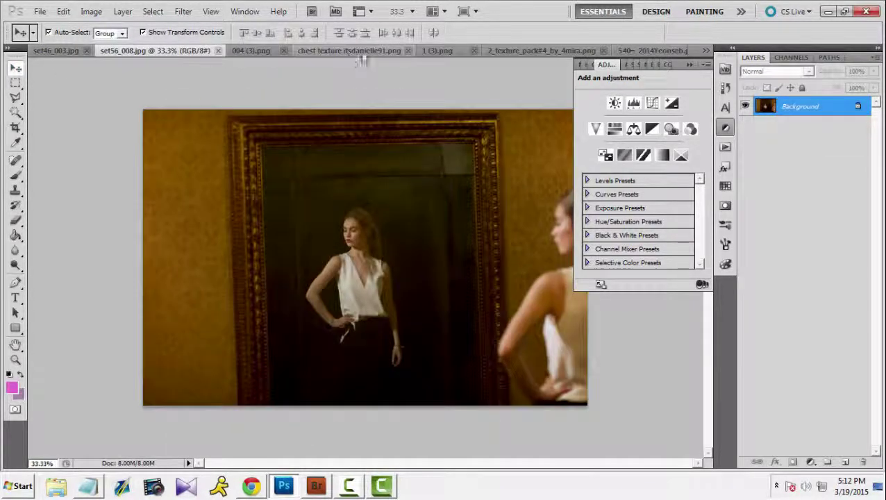
click(363, 52)
click(428, 52)
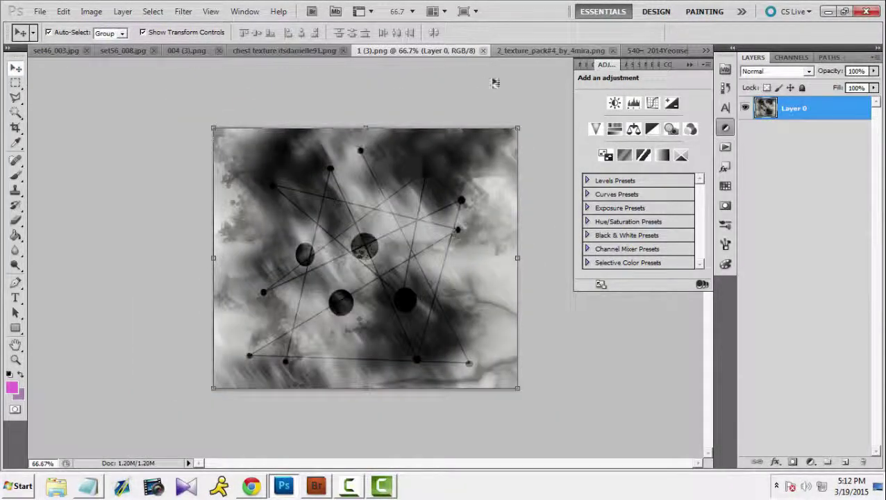
click(513, 51)
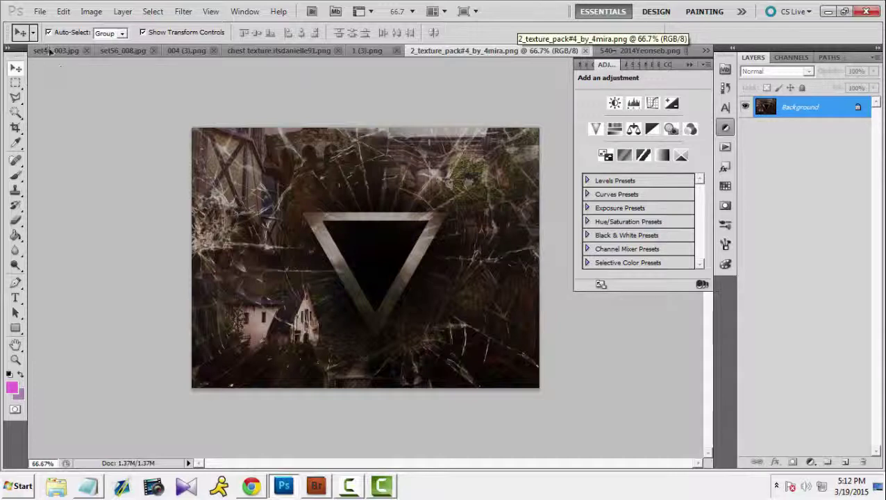
drag(49, 53, 470, 233)
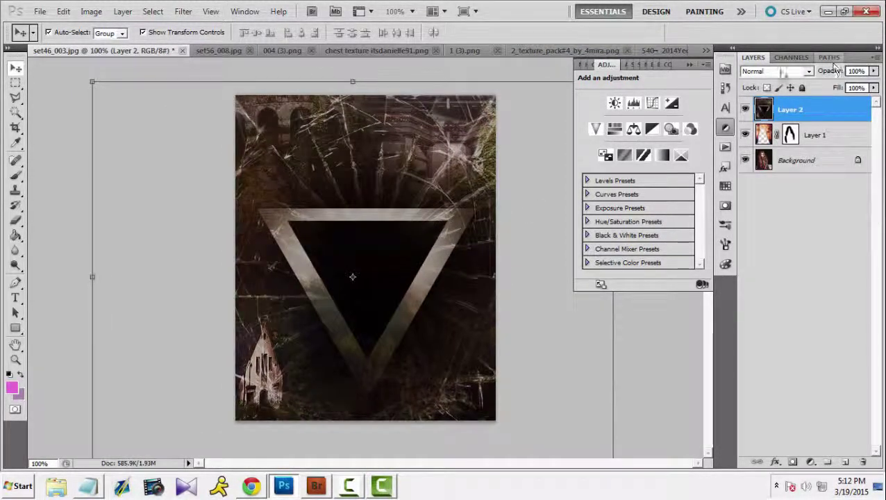
Try different blend modes on the triangle texture layer and settle on Screen.
click(783, 71)
click(778, 220)
key(Up)
key(Up)
key(Up)
key(Up)
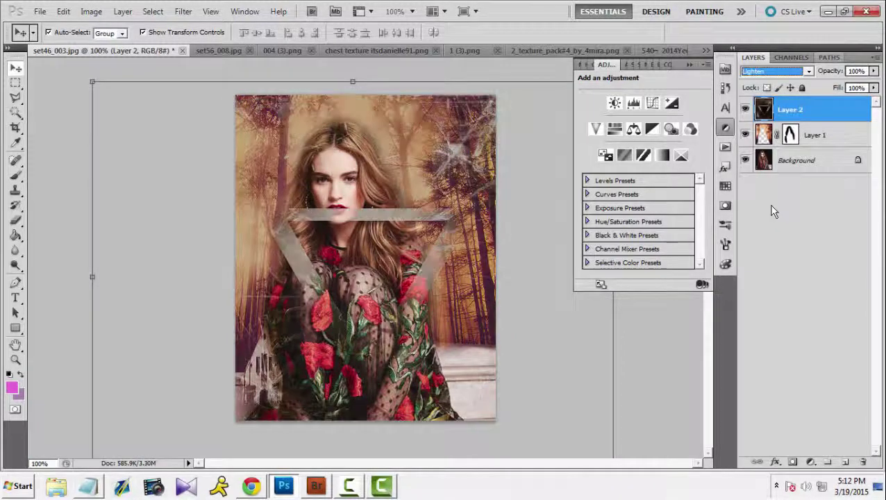
key(Down)
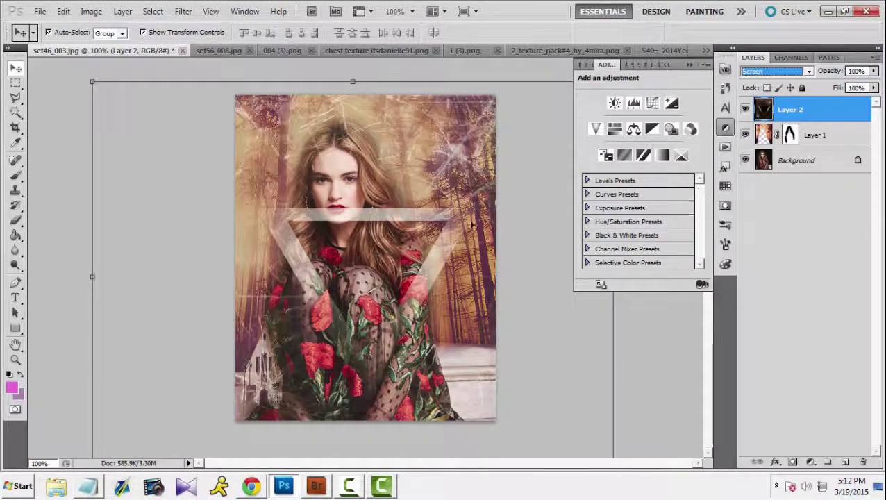
Reposition the triangle texture and erase the triangle and scratches covering the woman, leaving the texture over the forest.
mouse_move(448, 225)
mouse_down()
mouse_move(445, 183)
mouse_move(444, 209)
mouse_move(433, 200)
mouse_move(451, 207)
mouse_move(432, 251)
mouse_up()
click(15, 220)
mouse_move(411, 203)
mouse_down()
mouse_move(247, 208)
mouse_move(327, 303)
mouse_move(344, 359)
mouse_move(375, 350)
mouse_move(271, 344)
mouse_move(243, 312)
mouse_move(271, 410)
mouse_move(438, 375)
mouse_move(537, 437)
mouse_up()
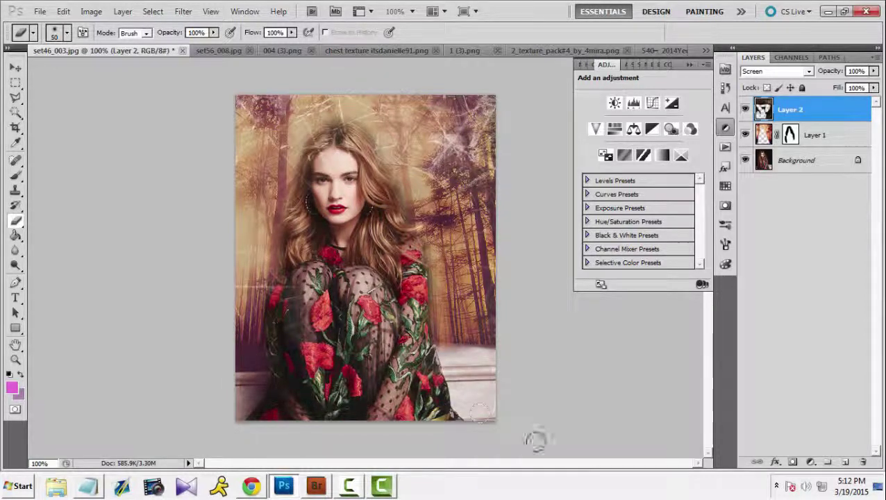
mouse_move(319, 143)
mouse_down()
mouse_move(310, 155)
mouse_move(354, 148)
mouse_up()
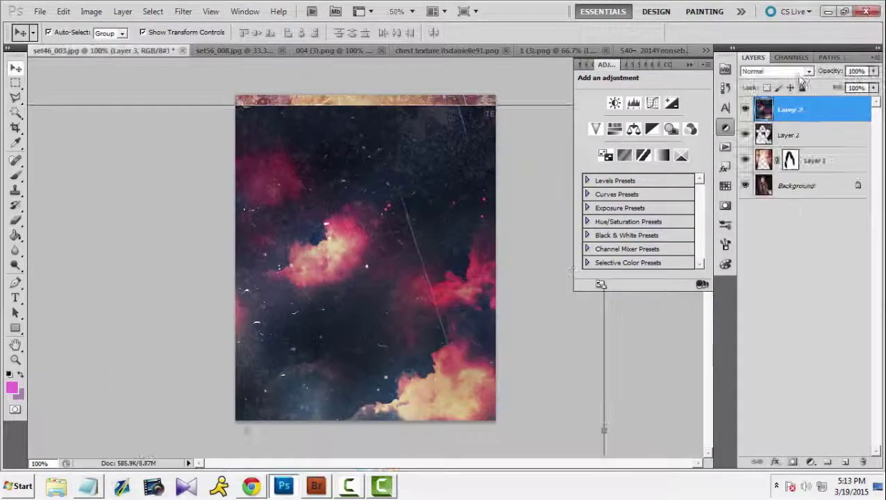
Set the pink cloud texture layer's blend mode to Lighten and turn on the CMYK proof preview.
click(774, 71)
click(786, 177)
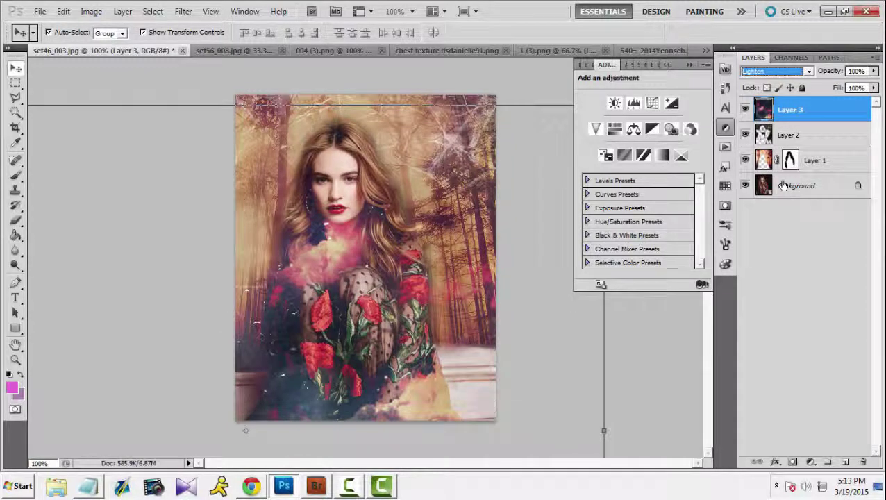
key(ctrl+y)
Scale the cloud texture layer down proportionally to about 62% and shift it so it spreads across the whole portrait.
key(ctrl+t)
drag(111, 266, 267, 242)
drag(151, 161, 162, 180)
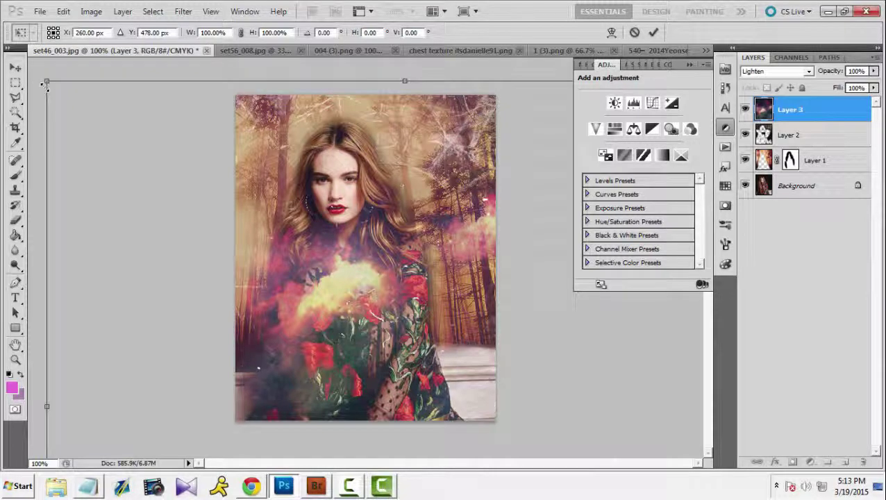
drag(93, 144, 85, 126)
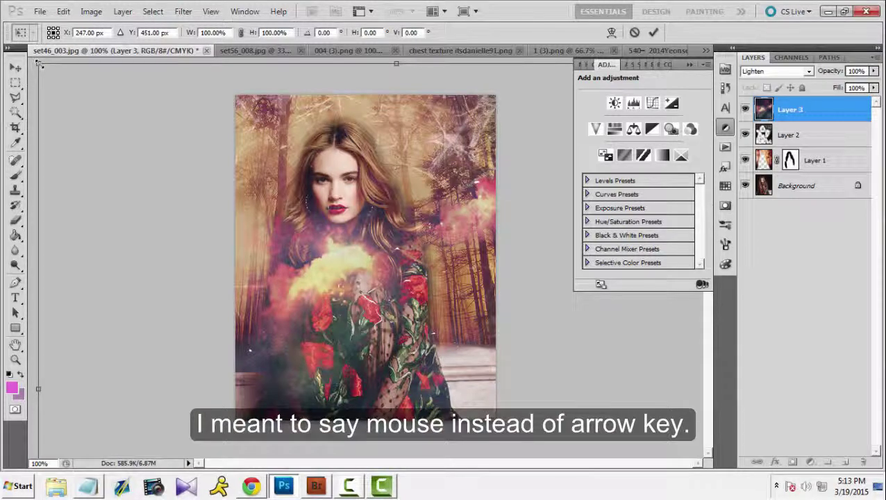
drag(39, 62, 240, 246)
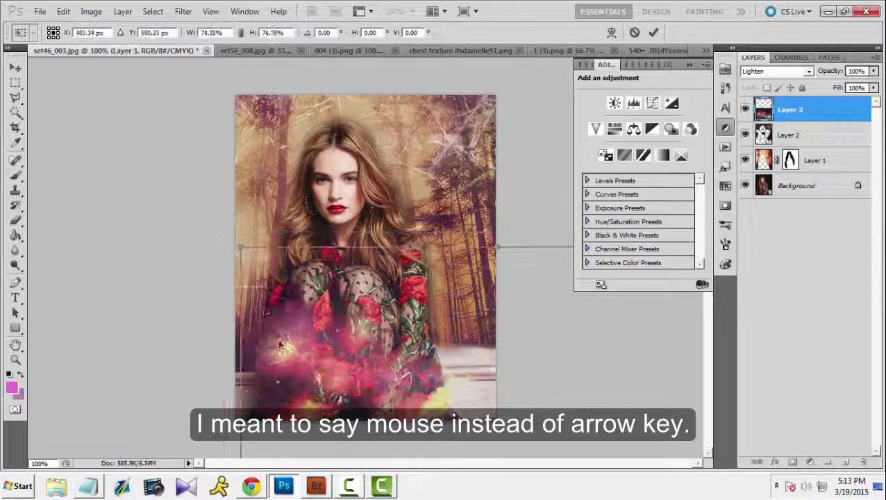
drag(279, 343, 158, 179)
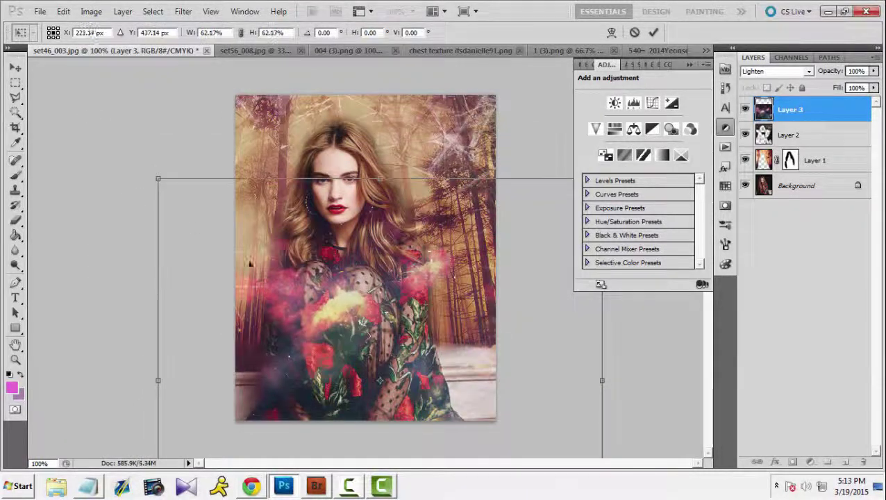
drag(255, 286, 203, 193)
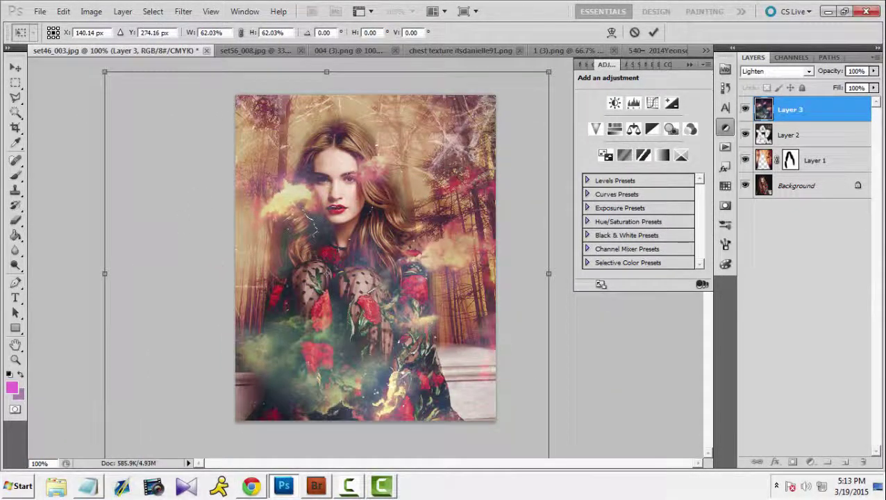
click(653, 33)
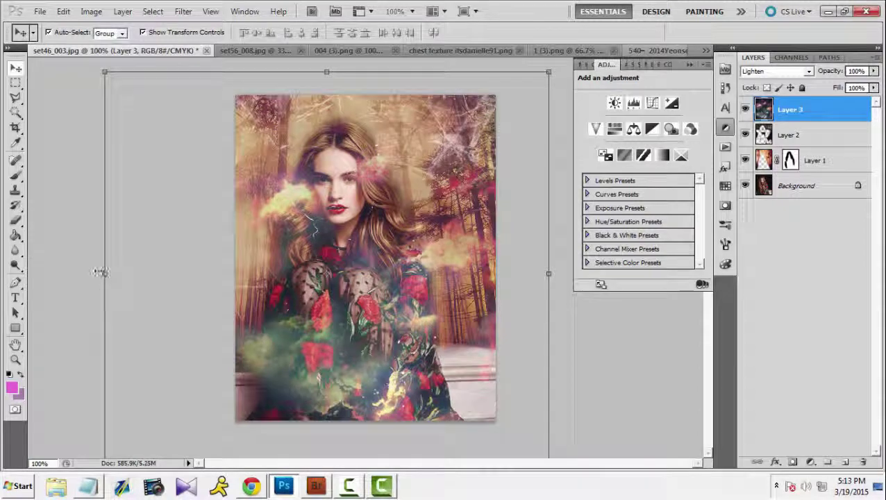
drag(104, 274, 333, 273)
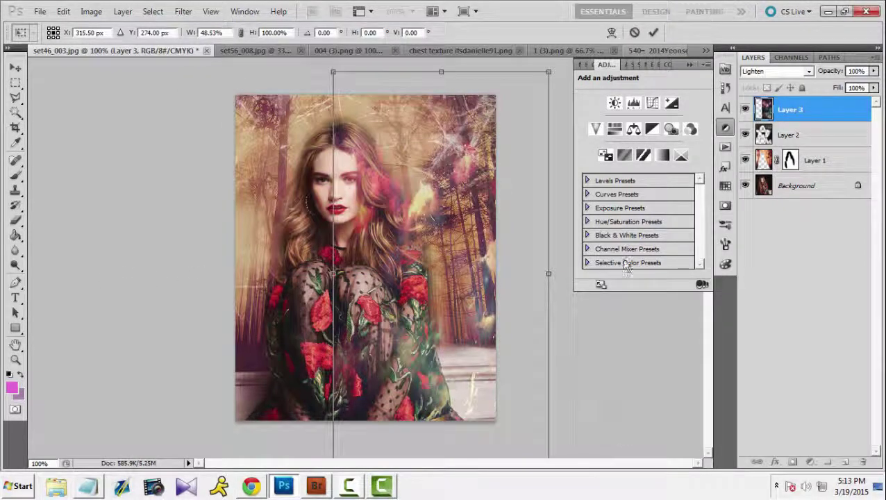
click(654, 32)
drag(437, 225, 344, 158)
key(ctrl+alt+z)
key(ctrl+alt+z)
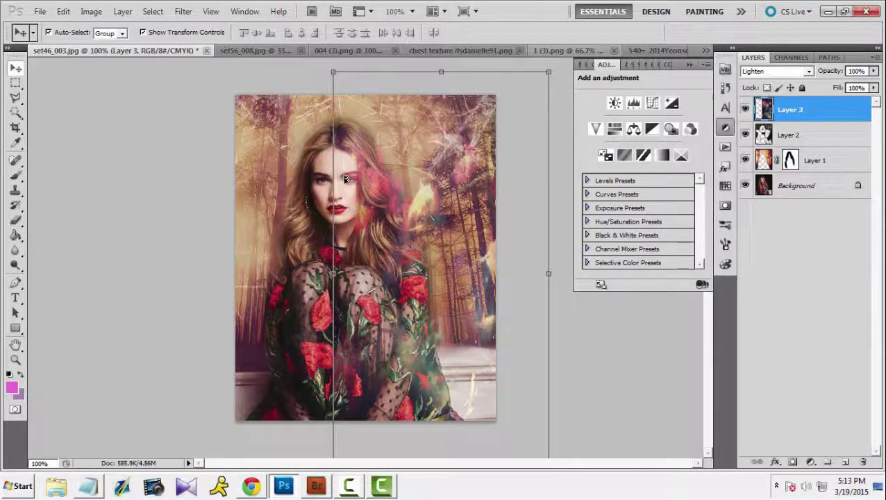
Move the cloud texture down over the woman's dress and the bench, and erase it from her neck and lower hair.
drag(334, 359, 396, 427)
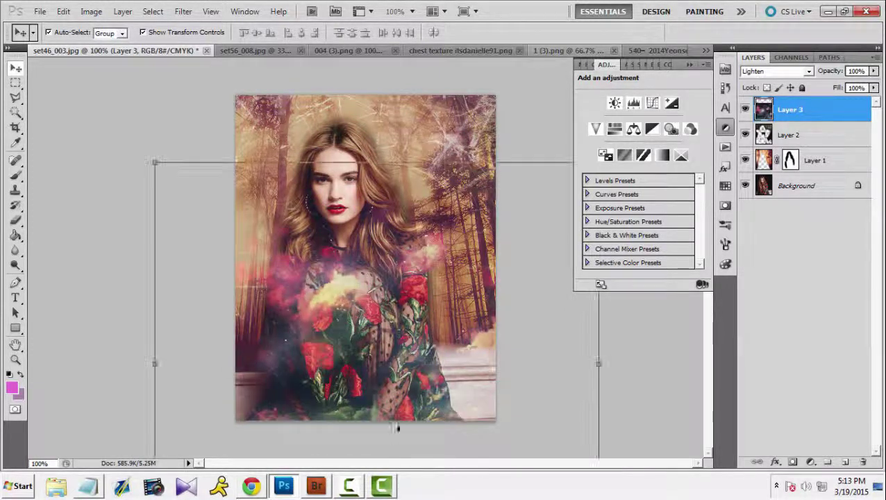
drag(359, 378, 311, 397)
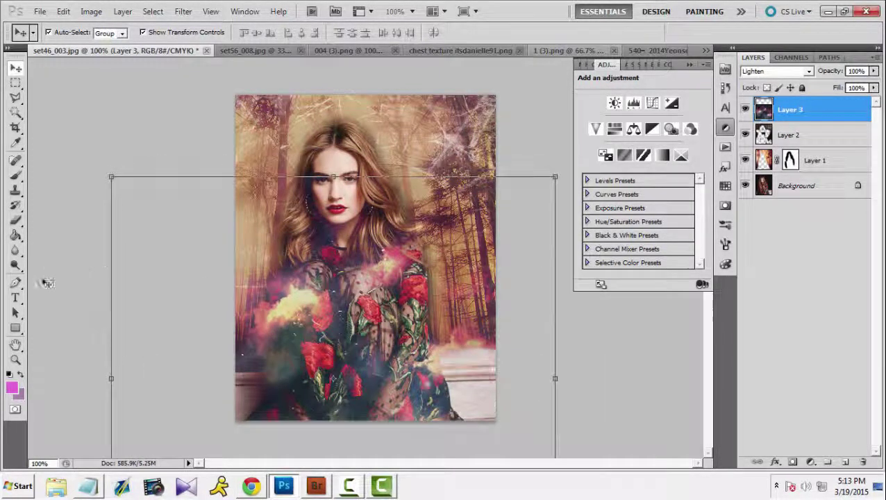
click(15, 220)
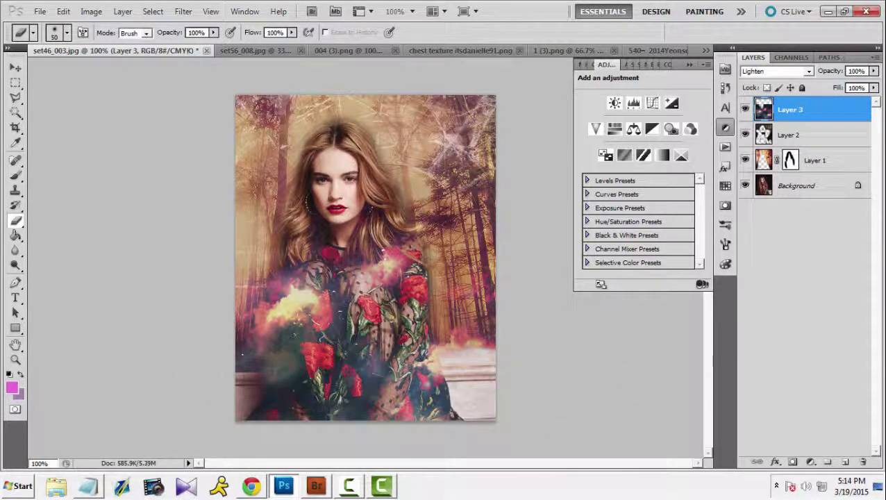
Duplicate the cloud layer, place the copy over the trees right of the woman's head, and compare with it hidden and shown.
click(16, 64)
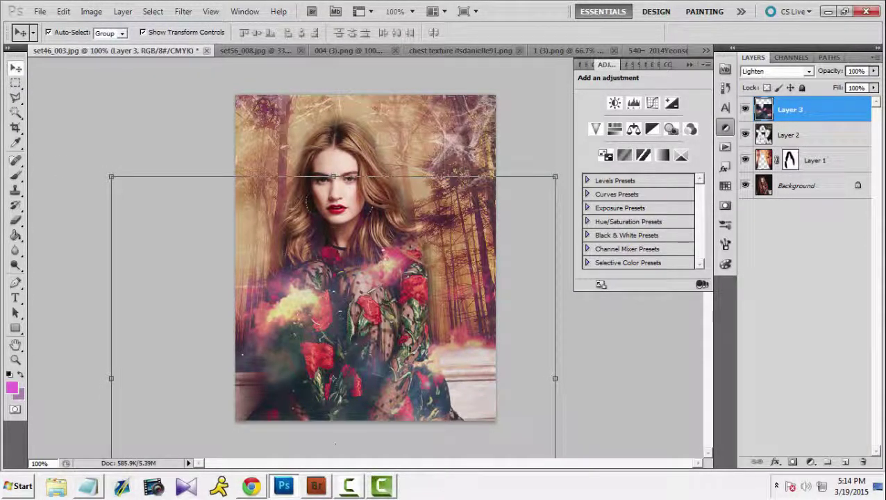
drag(378, 411, 455, 136)
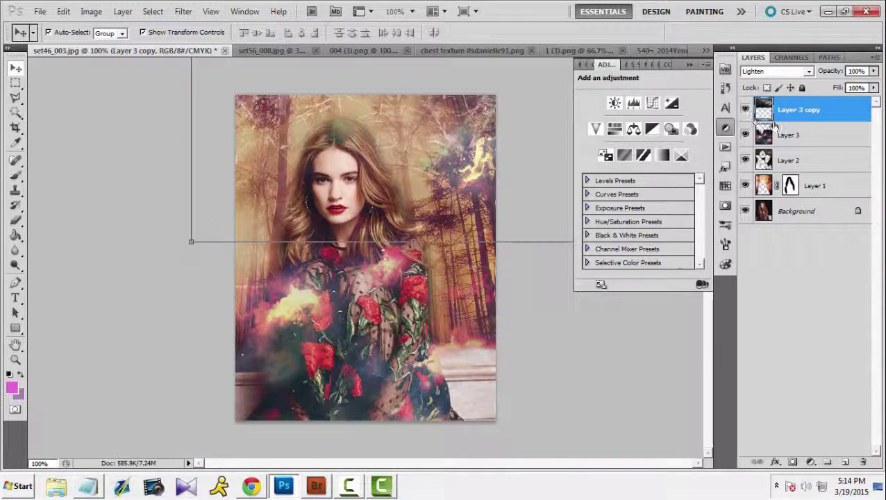
click(743, 111)
click(743, 111)
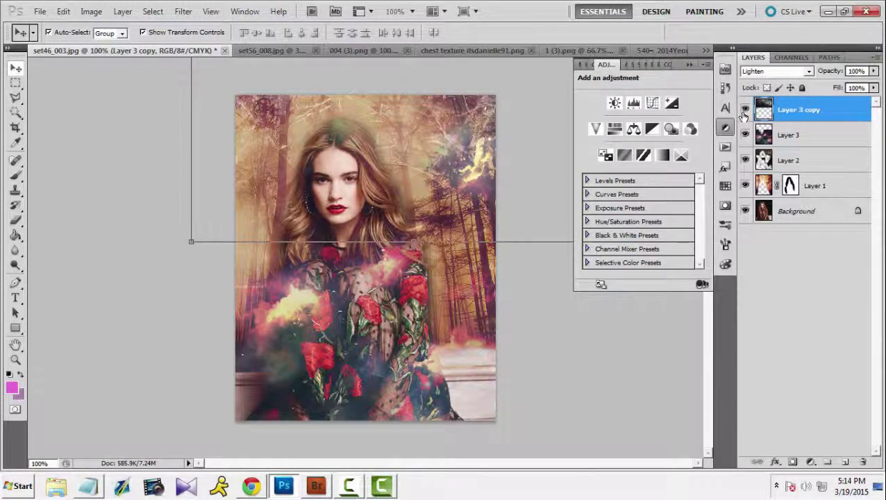
Erase the copied cloud layer where it tints the woman's hair and face.
click(15, 220)
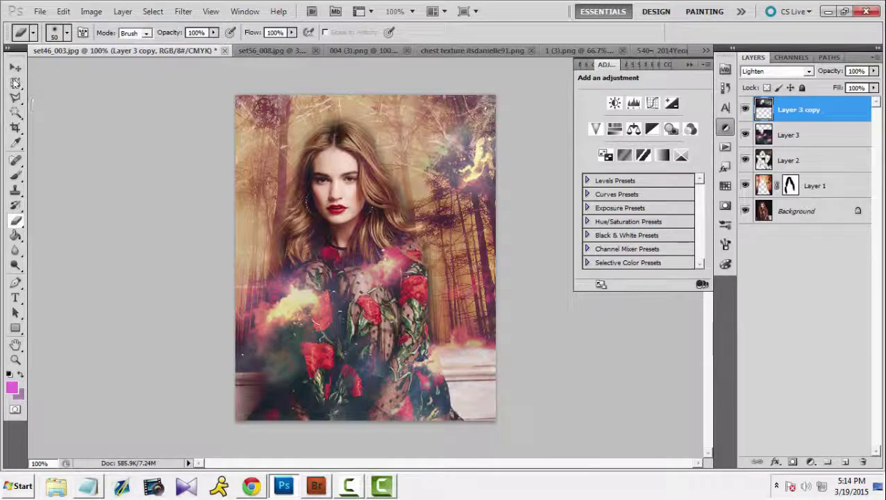
click(16, 83)
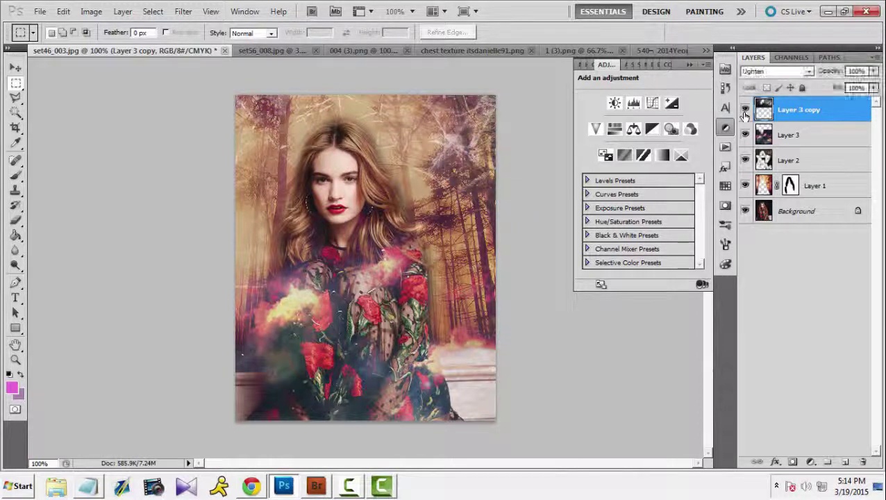
click(16, 222)
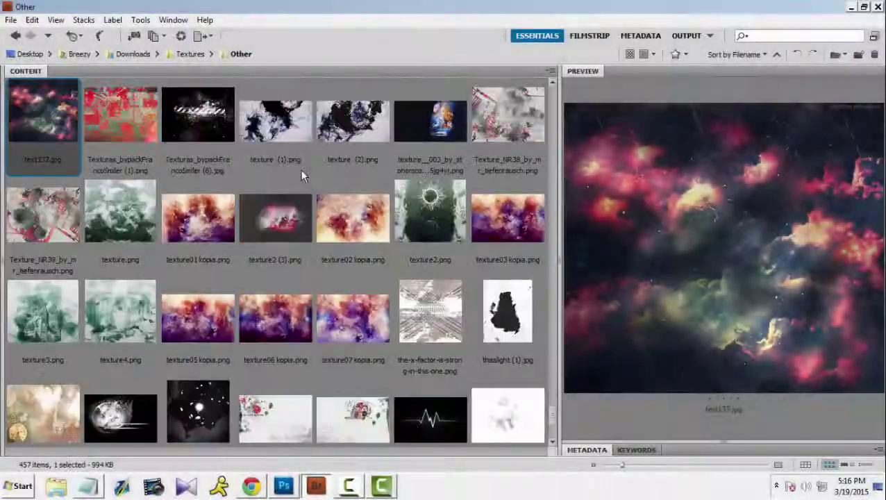
Browse to the bokeh folder under Textures in Bridge and open the pink_n_blue_lights_bokeh image in Photoshop.
scroll(300, 169, down, 5)
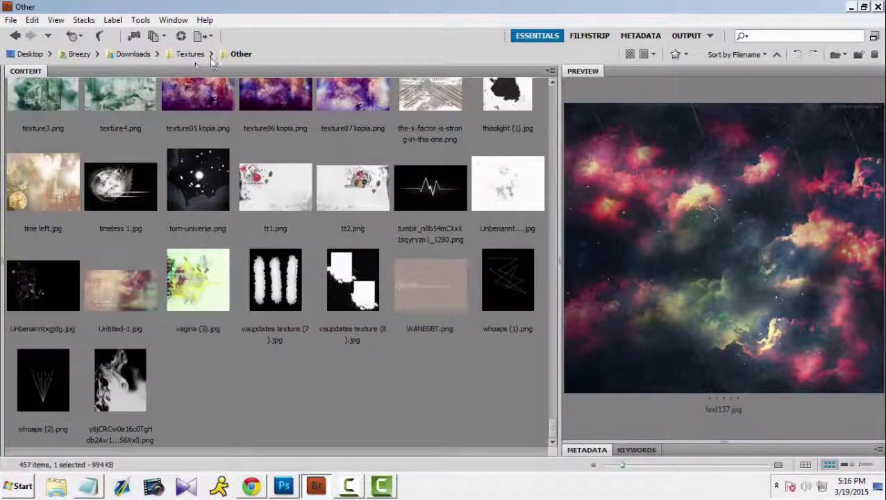
click(212, 54)
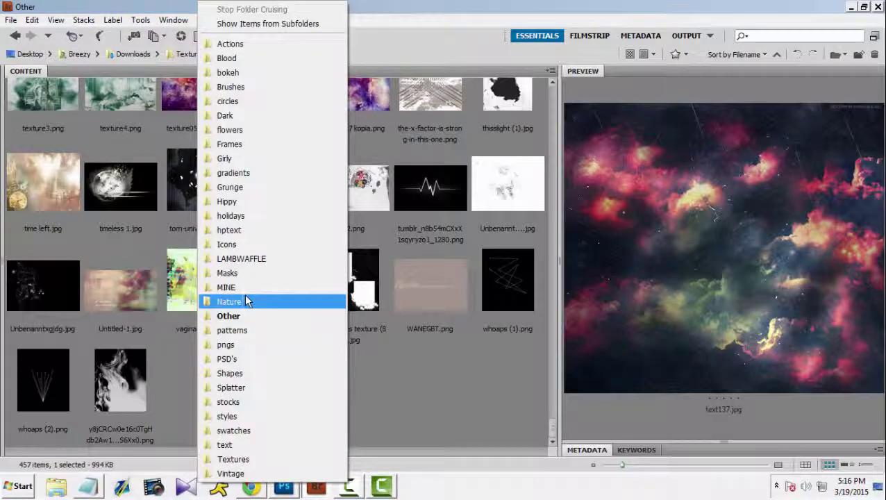
click(253, 72)
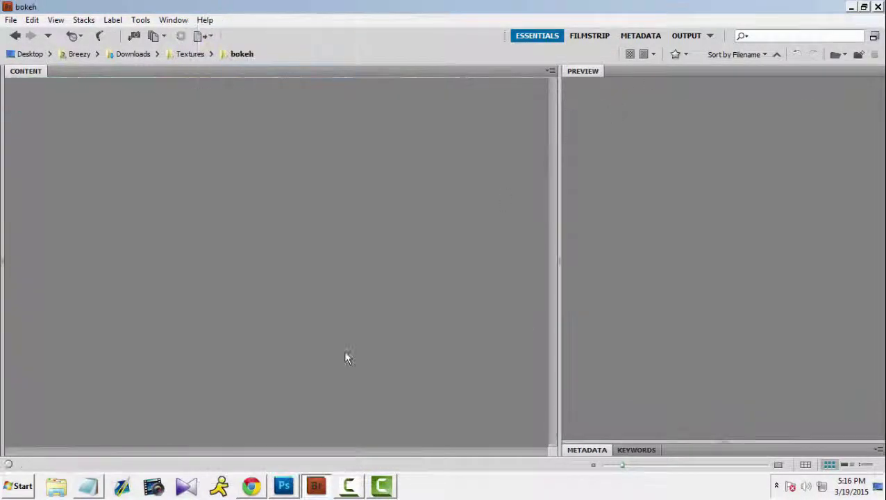
click(281, 486)
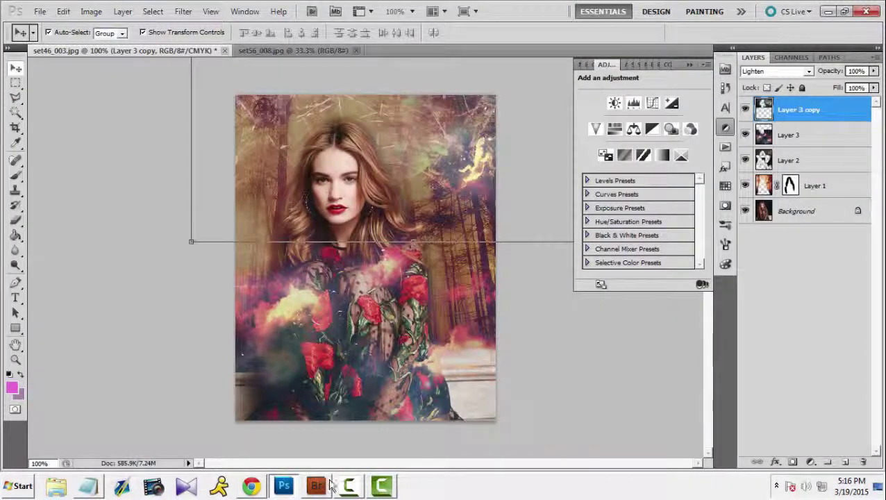
click(316, 485)
scroll(539, 192, down, 5)
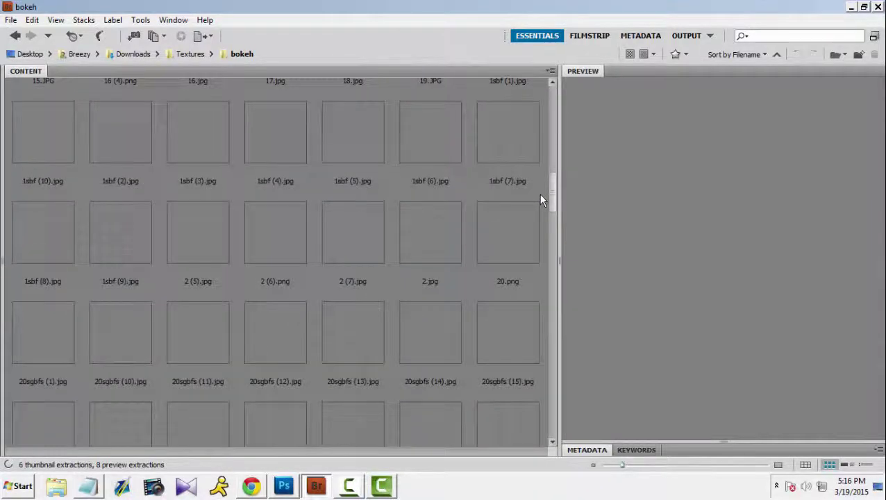
drag(552, 182, 538, 377)
double_click(425, 90)
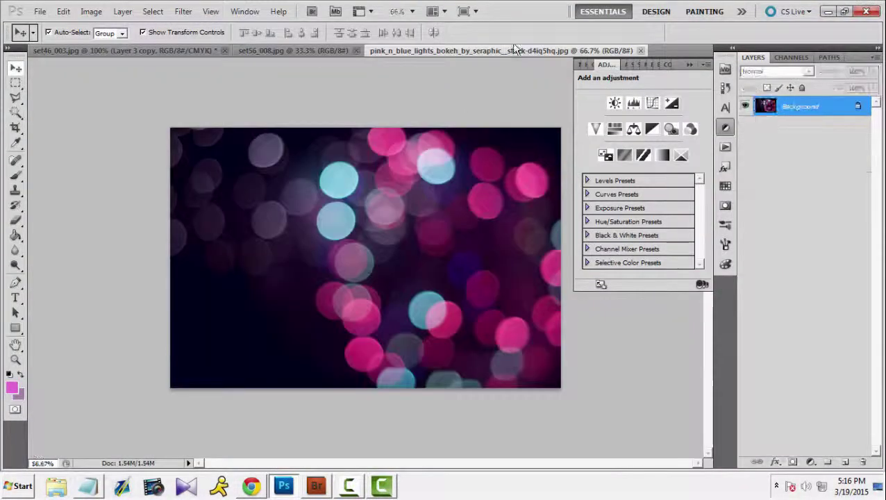
Copy the pink and blue bokeh image into the portrait as the uppermost layer and close its source document.
drag(500, 51, 182, 247)
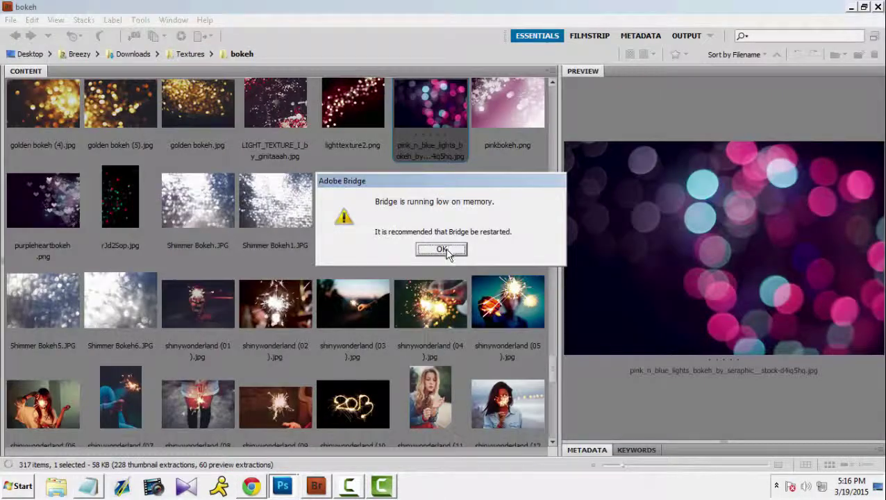
click(441, 250)
double_click(435, 90)
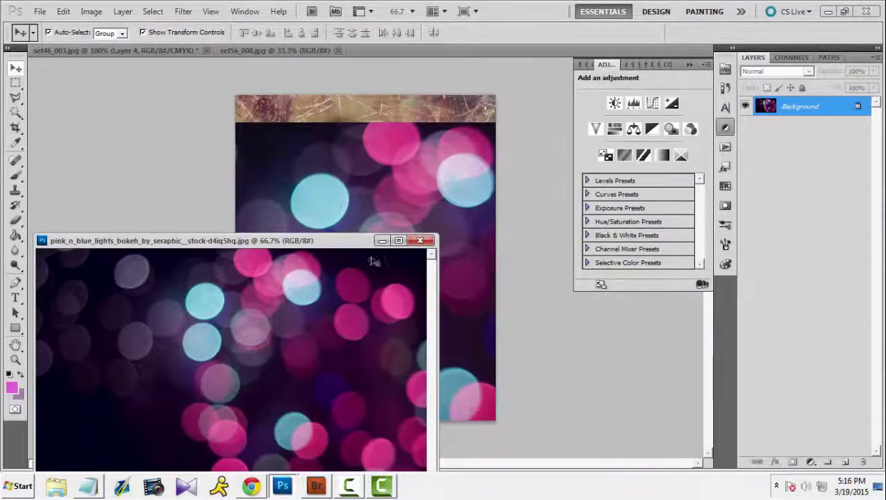
click(420, 240)
Set the bokeh layer's blend mode to Lighten and move it so the circles clear the woman's face.
click(790, 71)
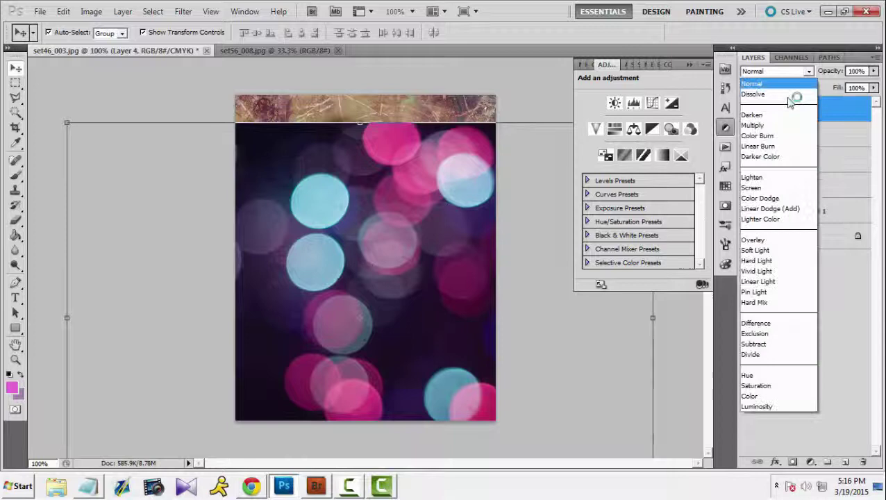
click(767, 180)
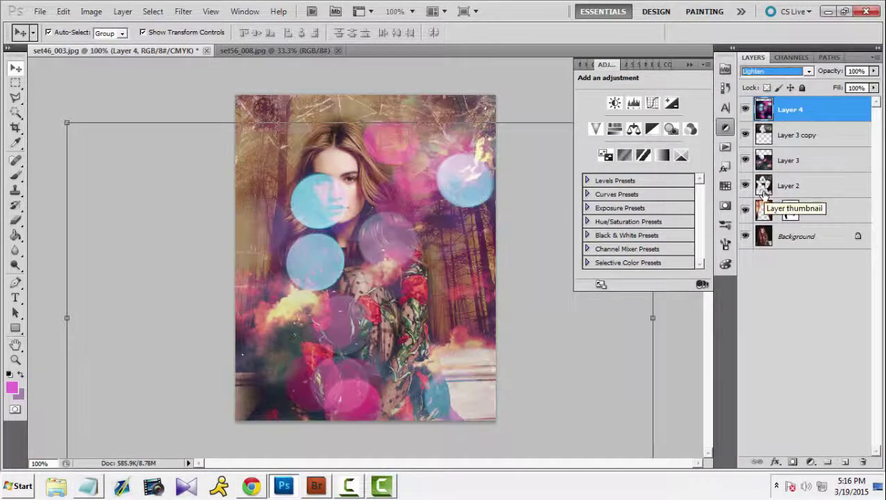
drag(463, 184, 436, 151)
click(809, 117)
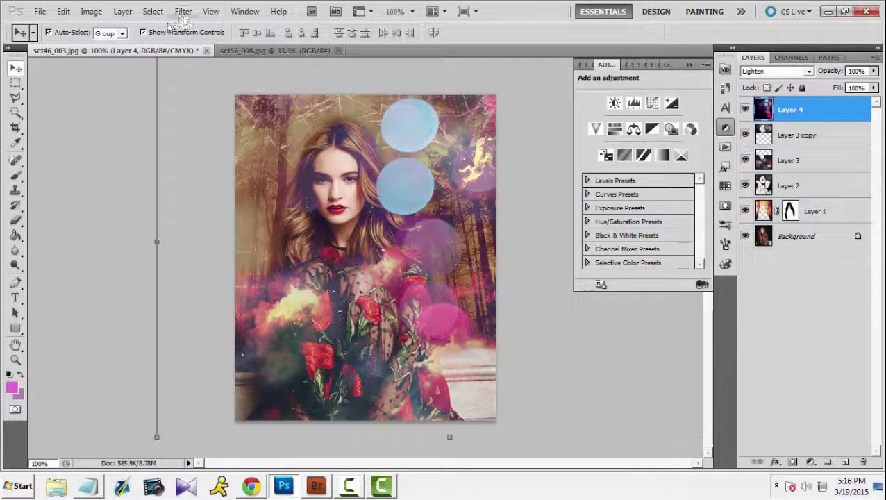
Flip the bokeh layer horizontally.
click(66, 12)
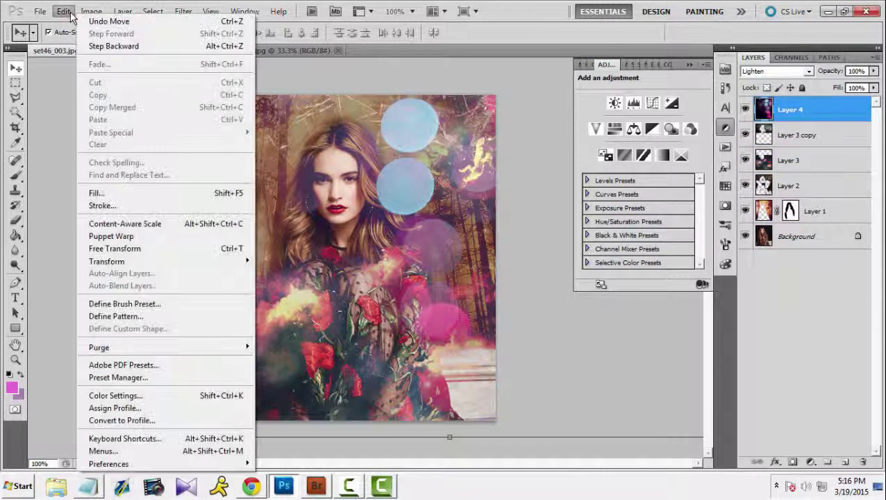
mouse_move(153, 262)
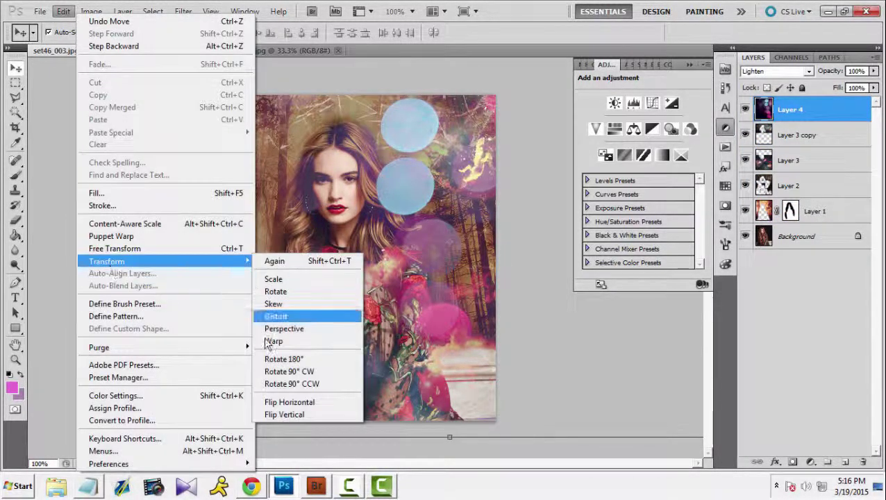
click(276, 402)
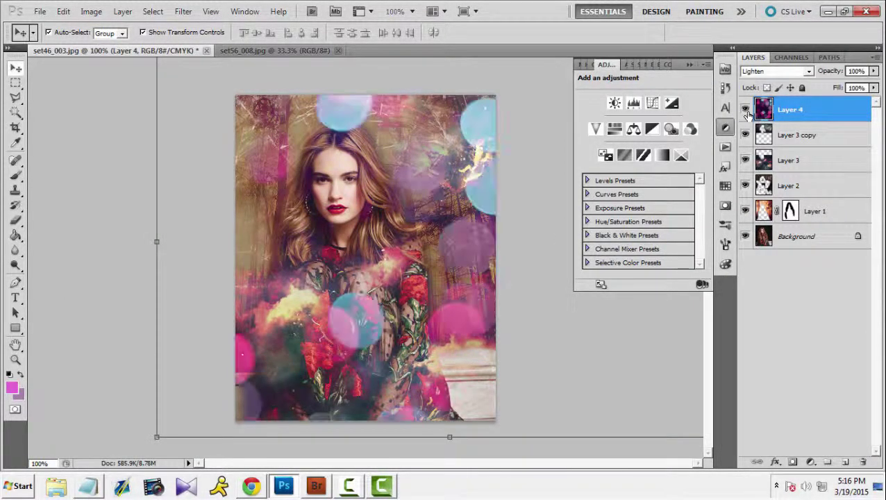
Start a Hue/Saturation adjustment on the bokeh layer and set Magentas to hue +121 and lightness -48.
click(96, 13)
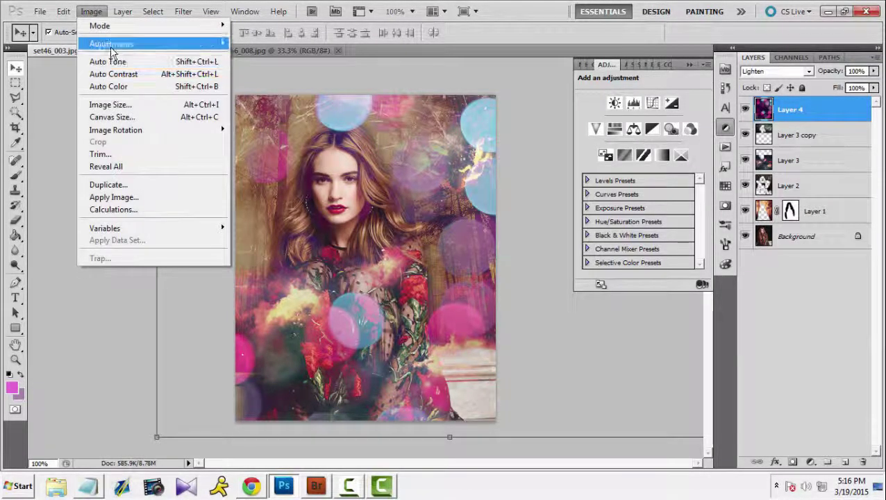
mouse_move(112, 50)
click(271, 111)
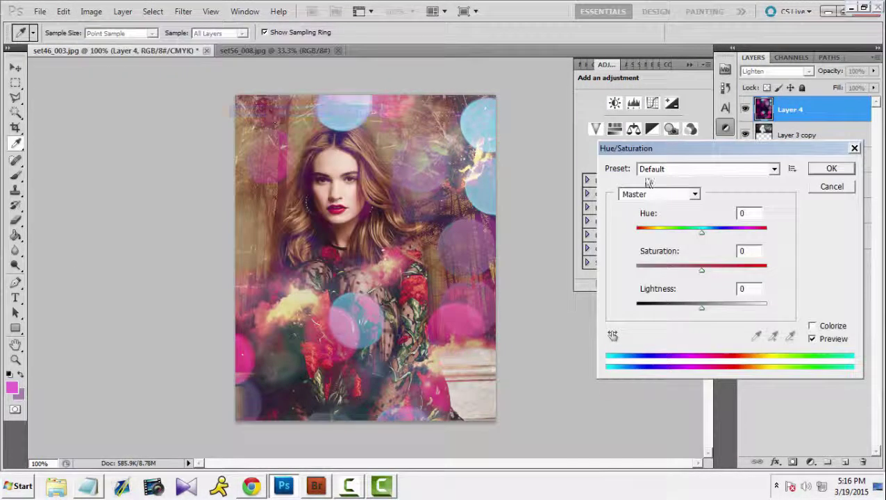
click(695, 194)
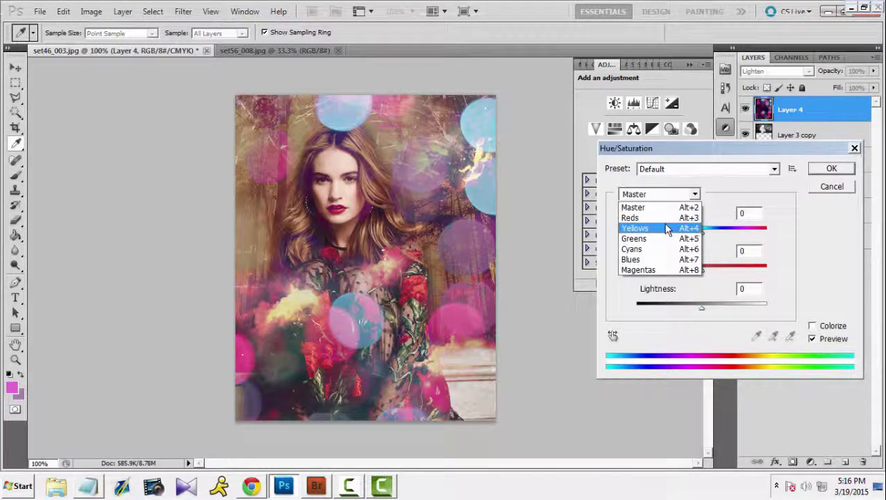
click(667, 208)
mouse_move(703, 236)
mouse_down()
mouse_move(740, 233)
mouse_move(616, 235)
mouse_move(766, 234)
mouse_move(699, 245)
mouse_up()
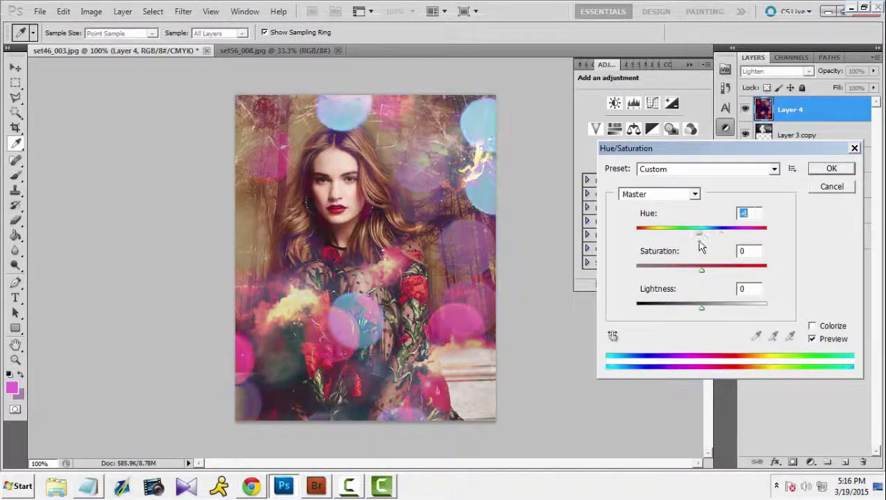
click(648, 193)
click(638, 269)
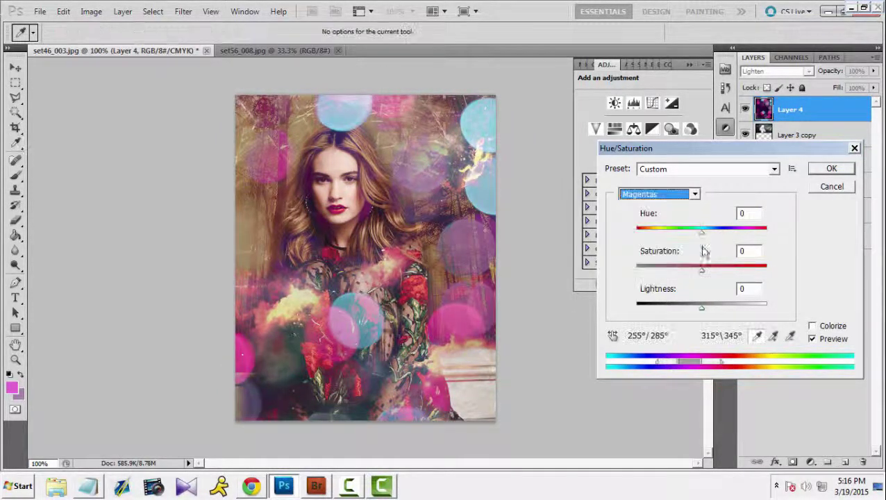
drag(701, 234, 757, 257)
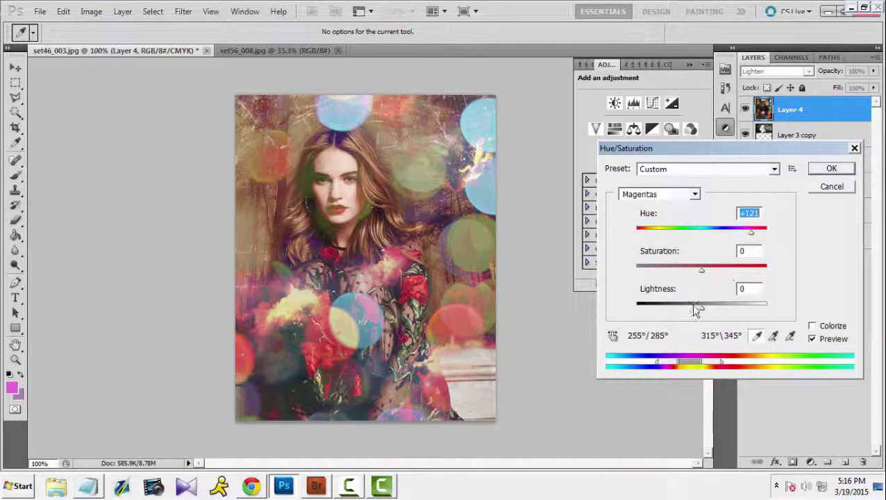
drag(698, 309, 670, 310)
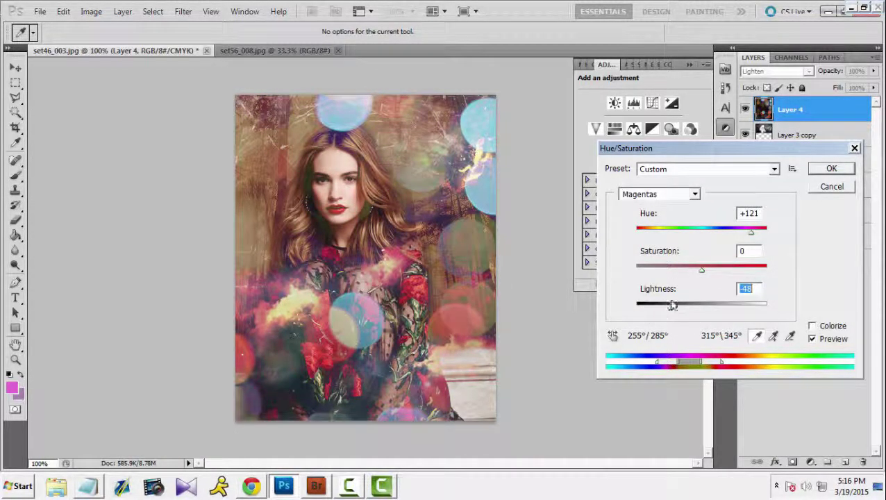
Set the Cyans of the bokeh layer to hue -178 and lightness -16.
click(666, 195)
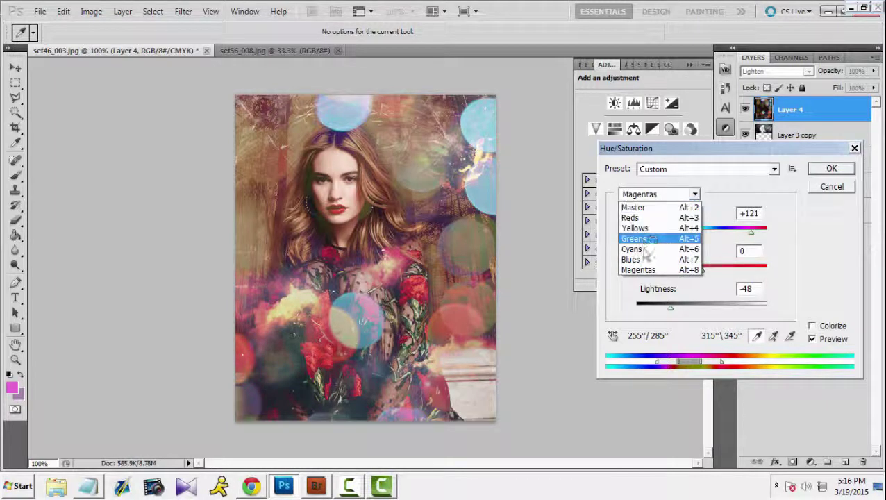
click(631, 259)
mouse_move(699, 232)
mouse_down()
mouse_move(640, 236)
mouse_move(769, 241)
mouse_move(702, 245)
mouse_up()
click(667, 195)
click(652, 248)
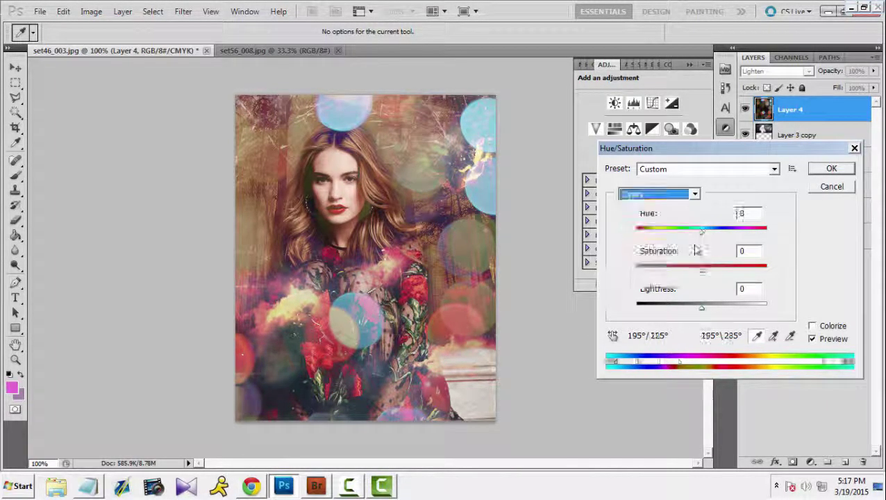
drag(696, 232, 639, 263)
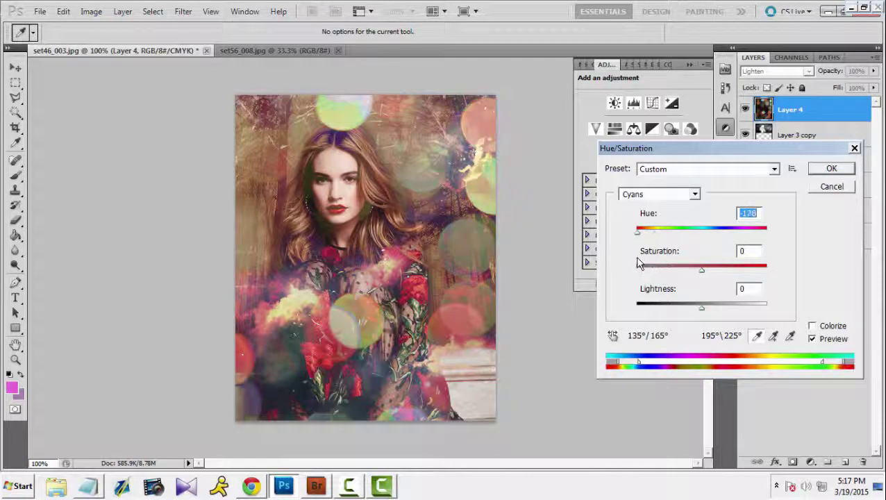
mouse_move(704, 314)
mouse_down()
mouse_move(767, 312)
mouse_move(672, 314)
mouse_move(692, 318)
mouse_up()
Try shifting the Blues hue of the bokeh layer to -180.
click(672, 195)
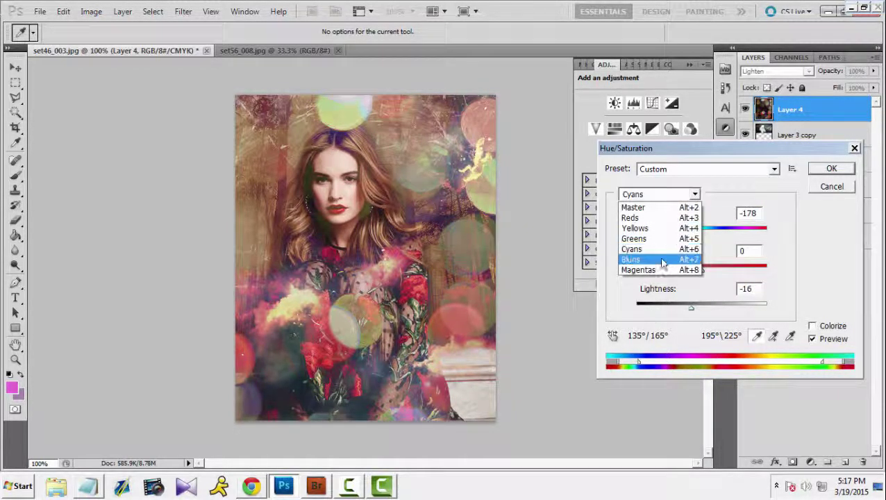
click(661, 260)
click(705, 232)
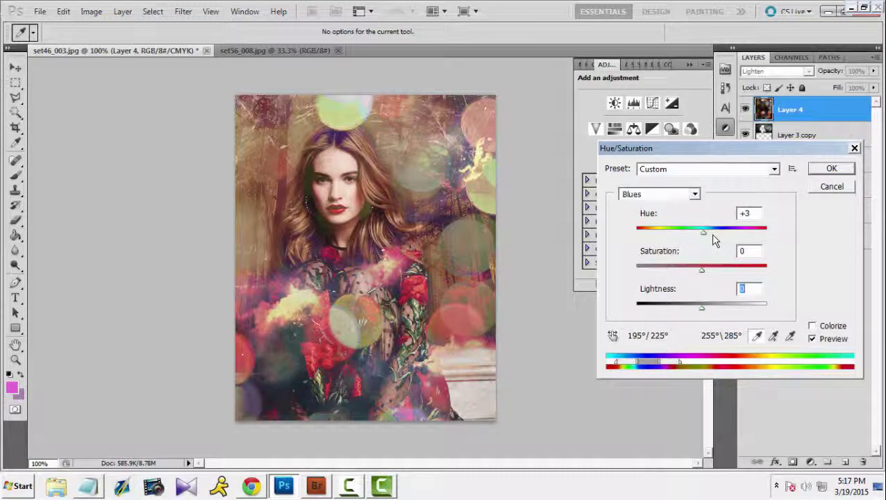
drag(704, 233, 636, 233)
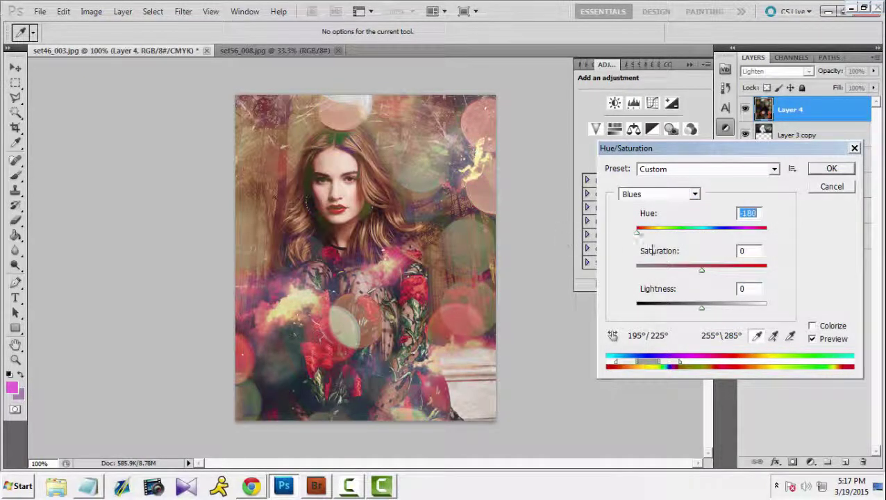
Set the Greens hue of the bokeh layer to -180 and try shifting its Yellows hue.
click(663, 194)
click(698, 240)
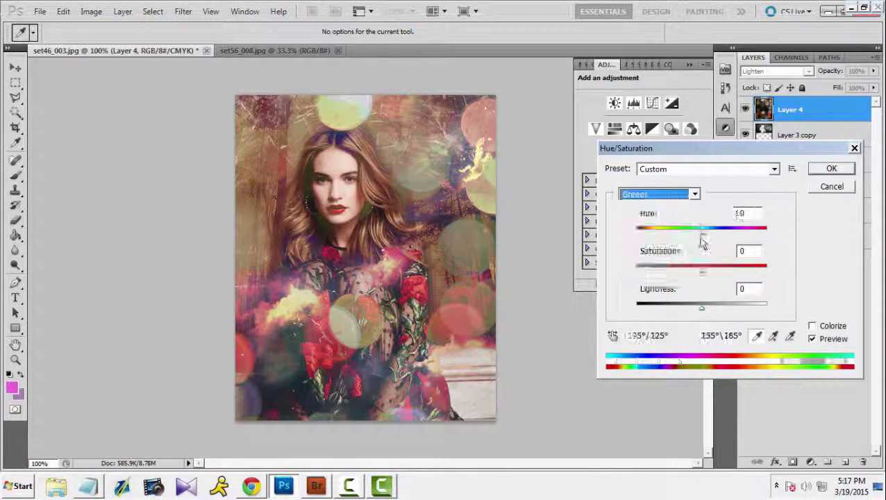
drag(700, 233, 636, 233)
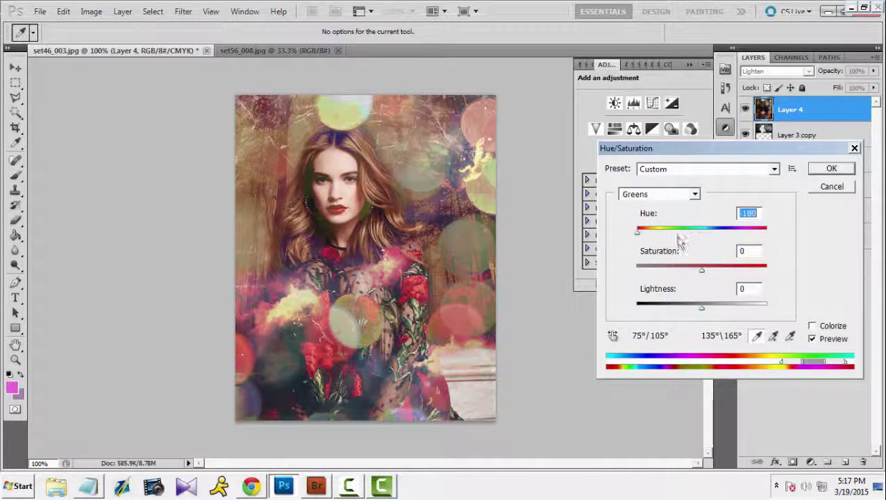
click(659, 194)
click(663, 228)
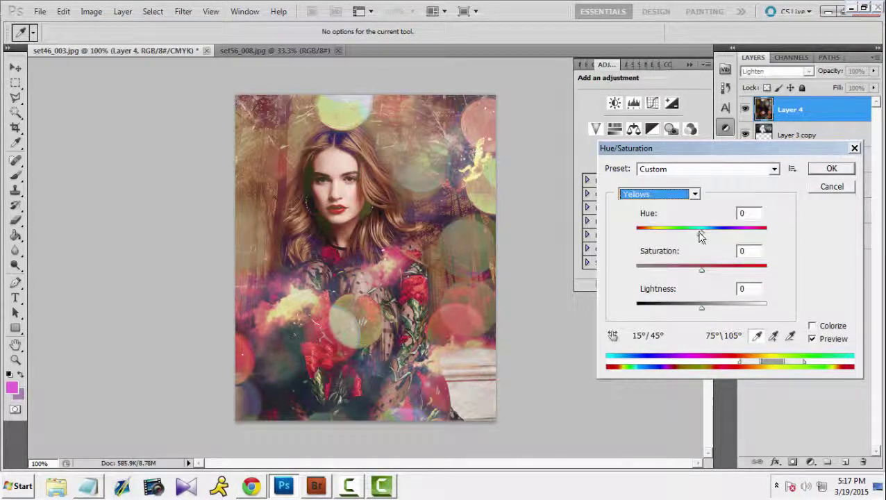
mouse_move(699, 233)
mouse_down()
mouse_move(622, 229)
mouse_move(791, 232)
mouse_move(639, 231)
mouse_move(714, 236)
mouse_up()
Set the Reds hue of the bokeh layer to +16 and apply the Hue/Saturation adjustment.
click(656, 195)
click(655, 218)
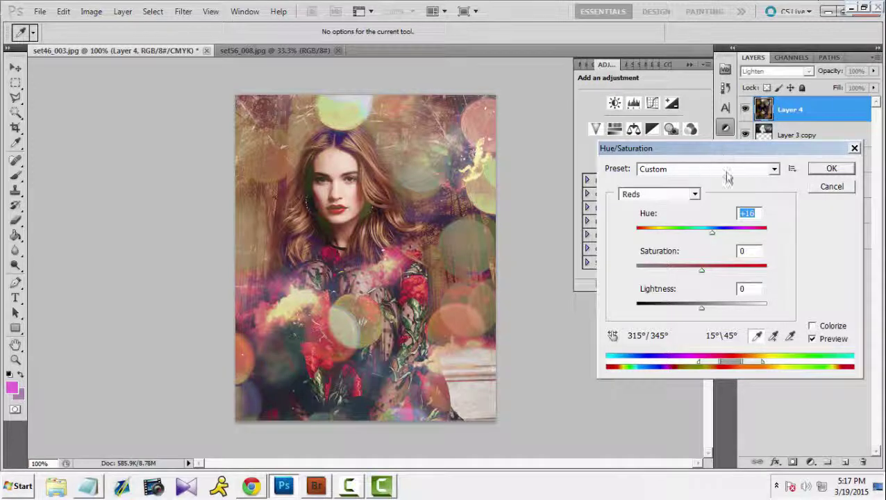
click(831, 168)
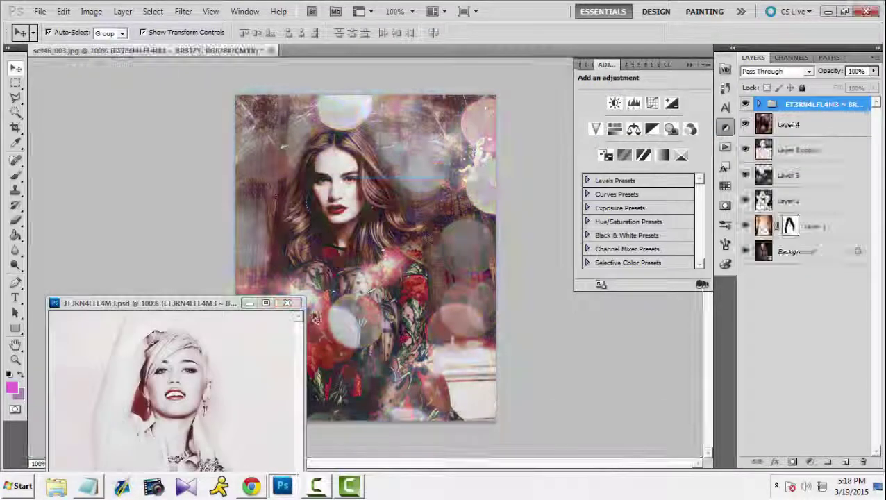
Close the 3T3RN4LFL4M3.psd source document and compare the portrait with the added coloring group hidden and shown.
click(299, 304)
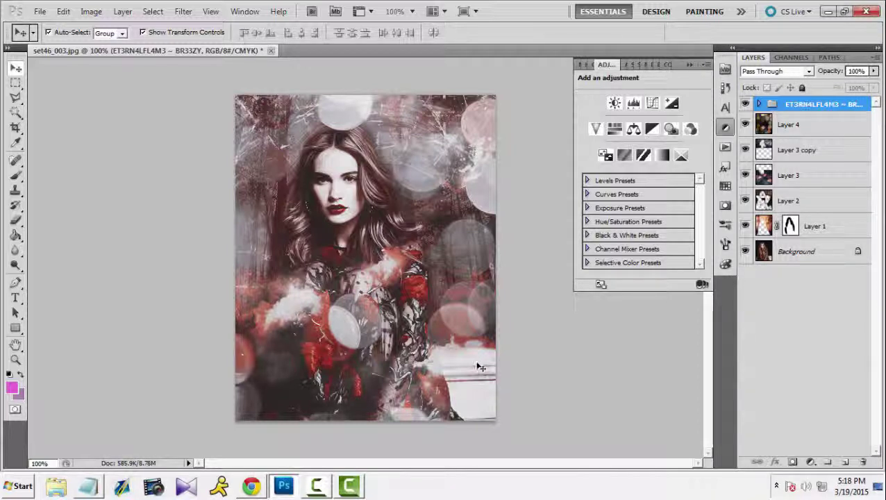
click(745, 104)
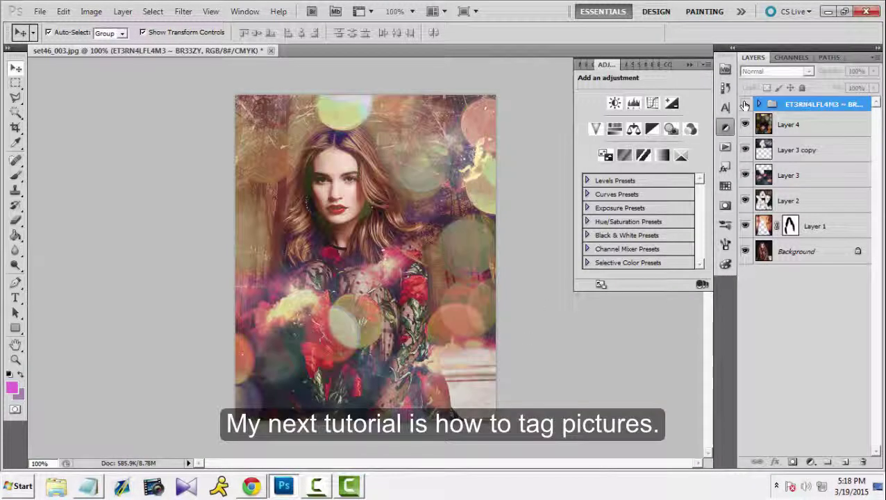
click(745, 104)
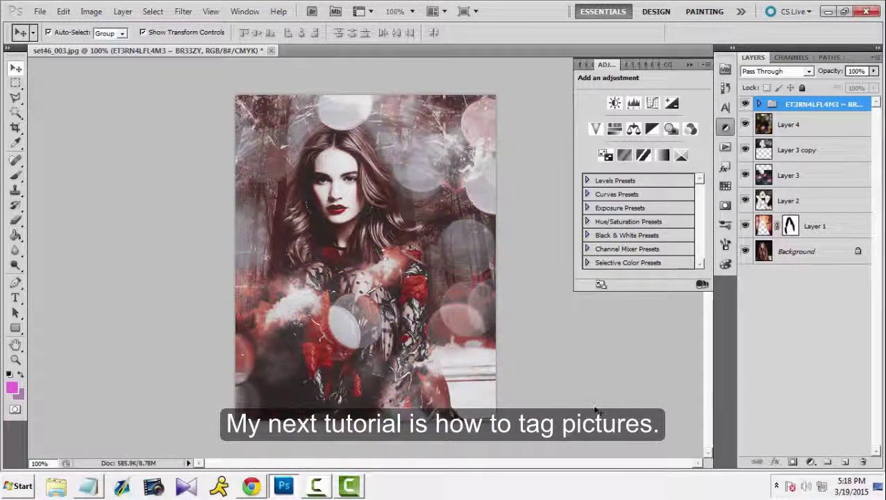